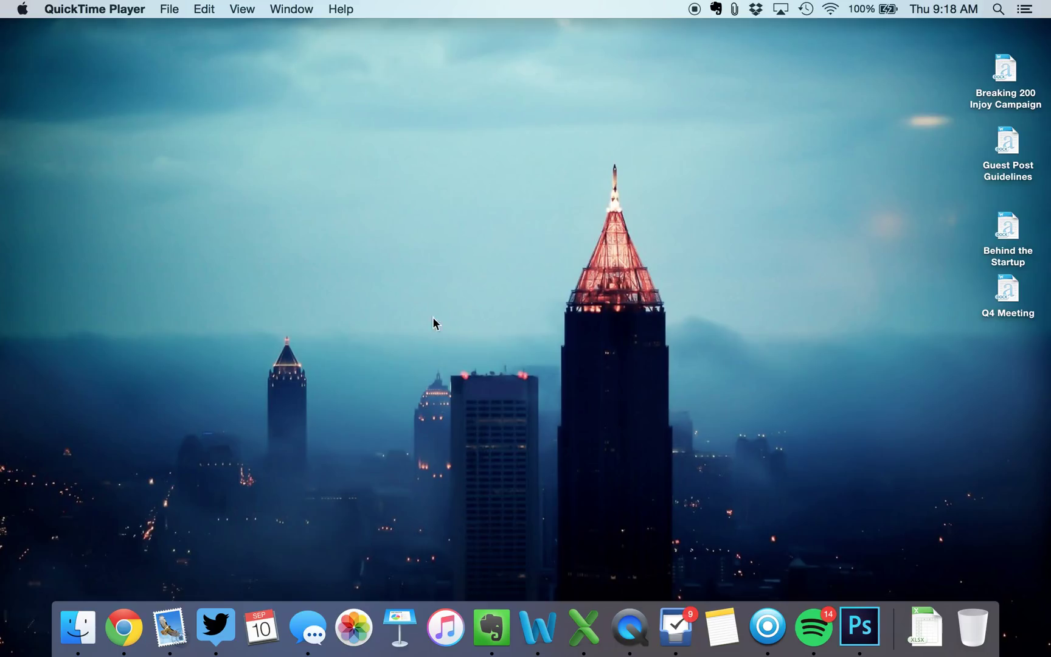
Launch Evernote, shift its window right, and show the list of all notebooks
{"action": "left_click", "coordinate": [492, 634]}
{"action": "left_click_drag", "start_coordinate": [270, 36], "coordinate": [314, 41]}
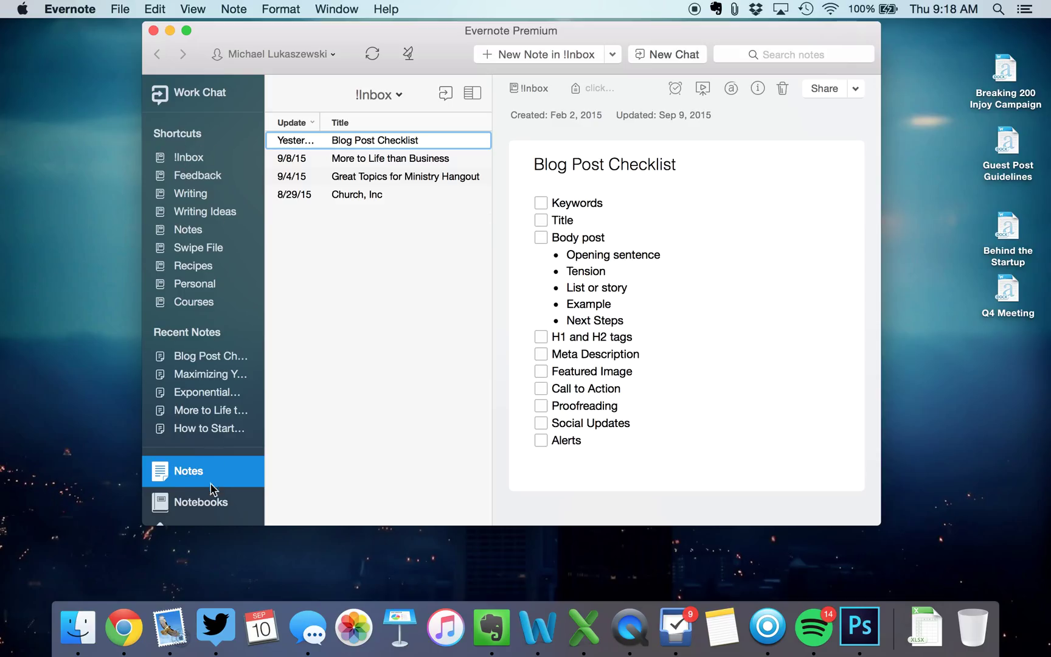
{"action": "left_click", "coordinate": [213, 503]}
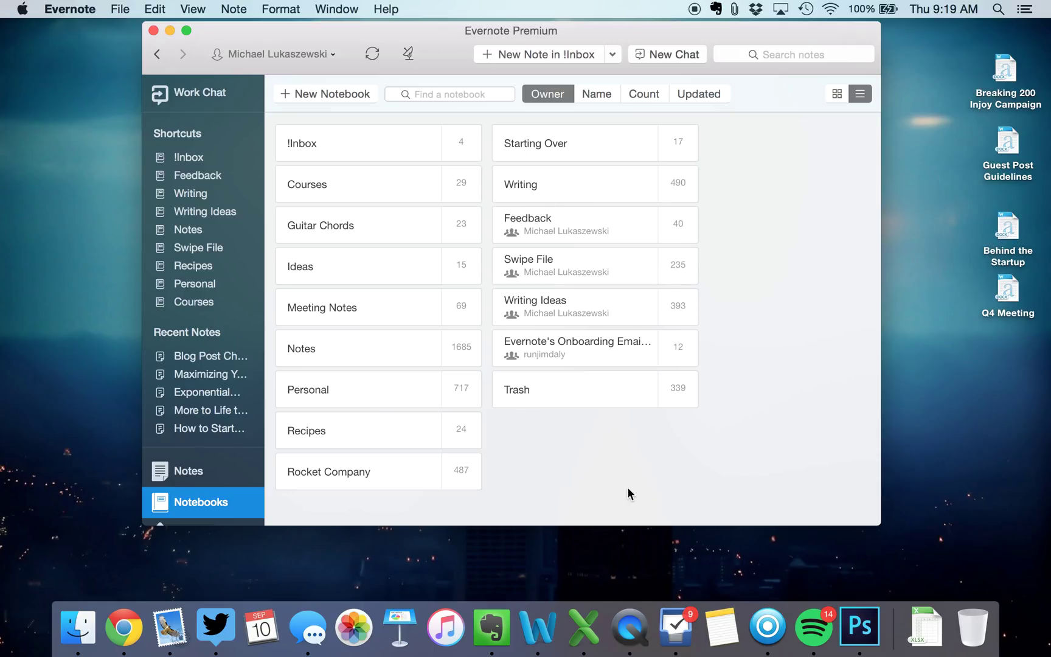
Open the Writing Ideas notebook from the notebooks overview
{"action": "left_click", "coordinate": [583, 308]}
{"action": "double_click", "coordinate": [584, 308]}
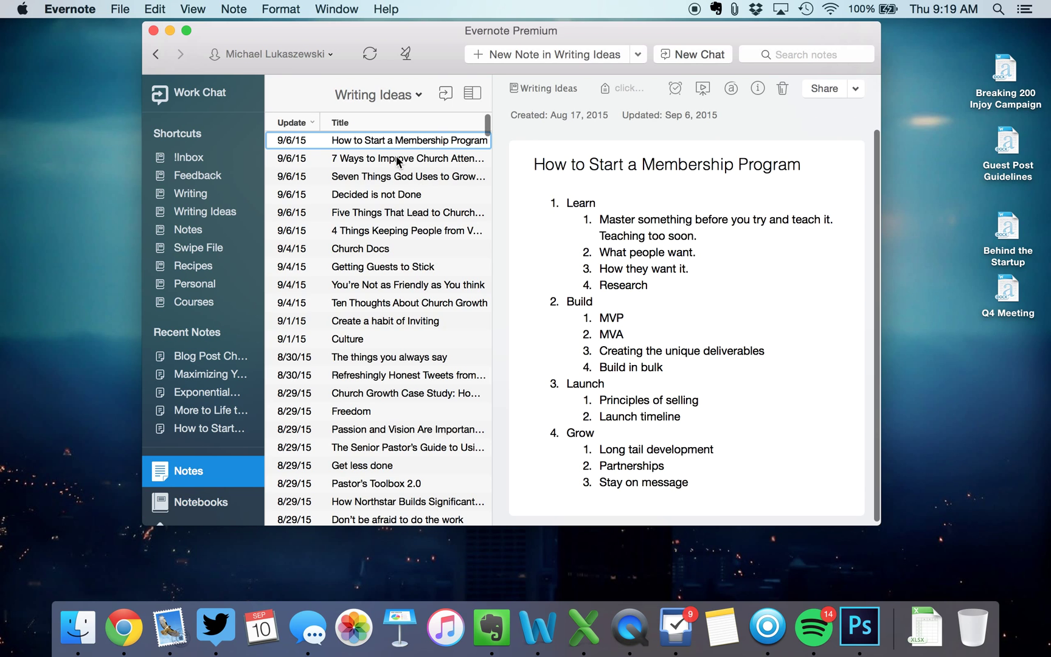
{"action": "scroll", "coordinate": [397, 179], "scroll_direction": "down", "scroll_amount": 5}
{"action": "scroll", "coordinate": [395, 180], "scroll_direction": "down", "scroll_amount": 15}
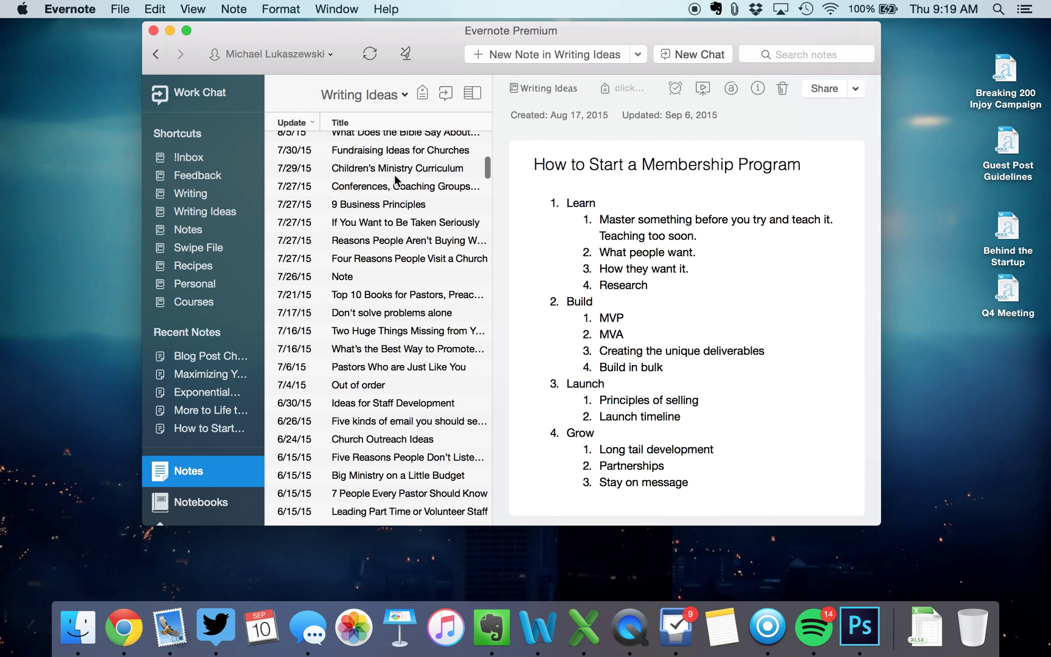
{"action": "scroll", "coordinate": [395, 180], "scroll_direction": "up", "scroll_amount": 15}
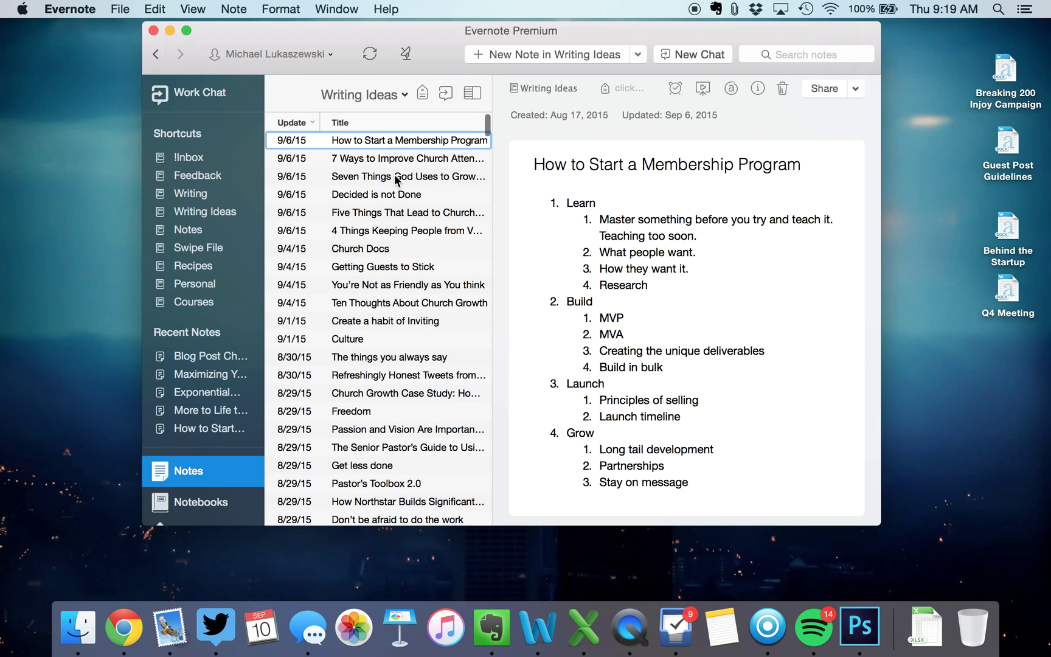
{"action": "left_click", "coordinate": [403, 195]}
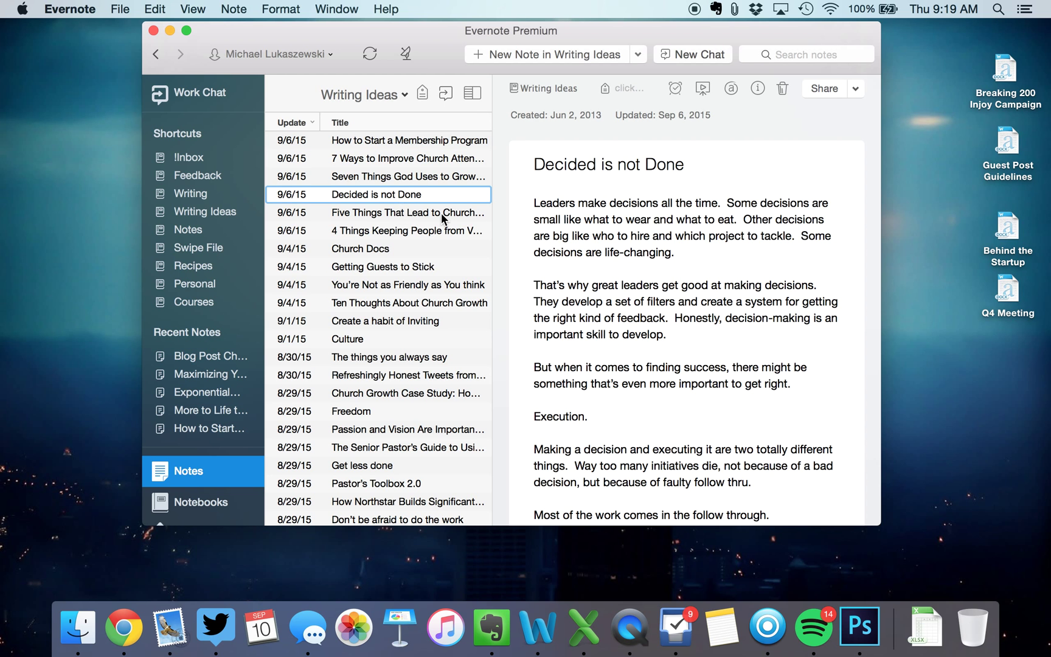
{"action": "scroll", "coordinate": [663, 286], "scroll_direction": "down", "scroll_amount": 5}
{"action": "scroll", "coordinate": [663, 286], "scroll_direction": "down", "scroll_amount": 8}
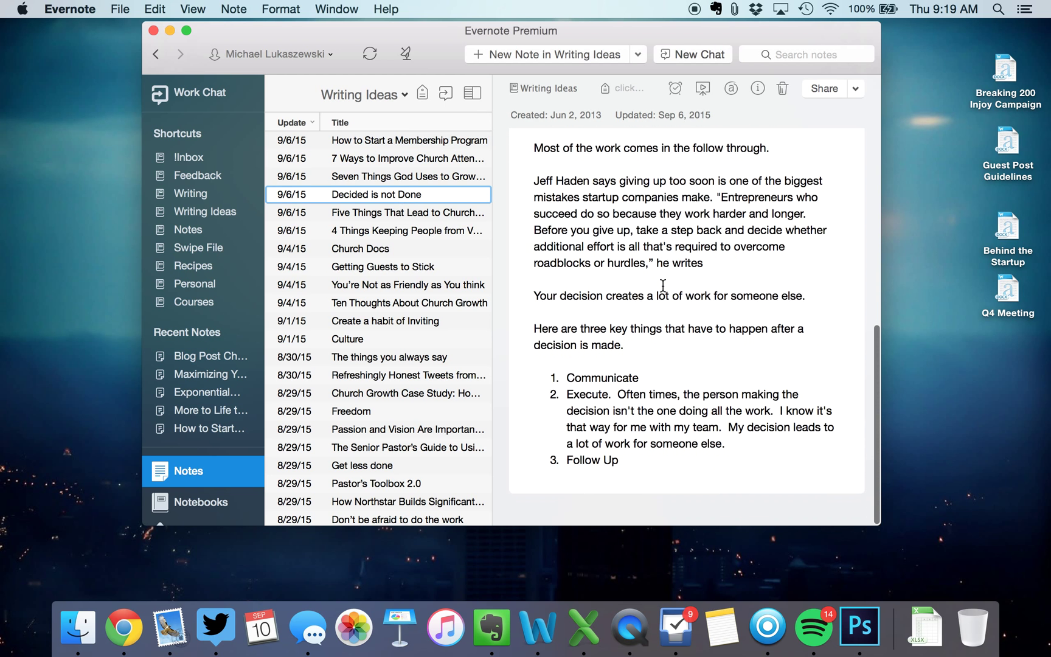
{"action": "scroll", "coordinate": [656, 286], "scroll_direction": "up", "scroll_amount": 14}
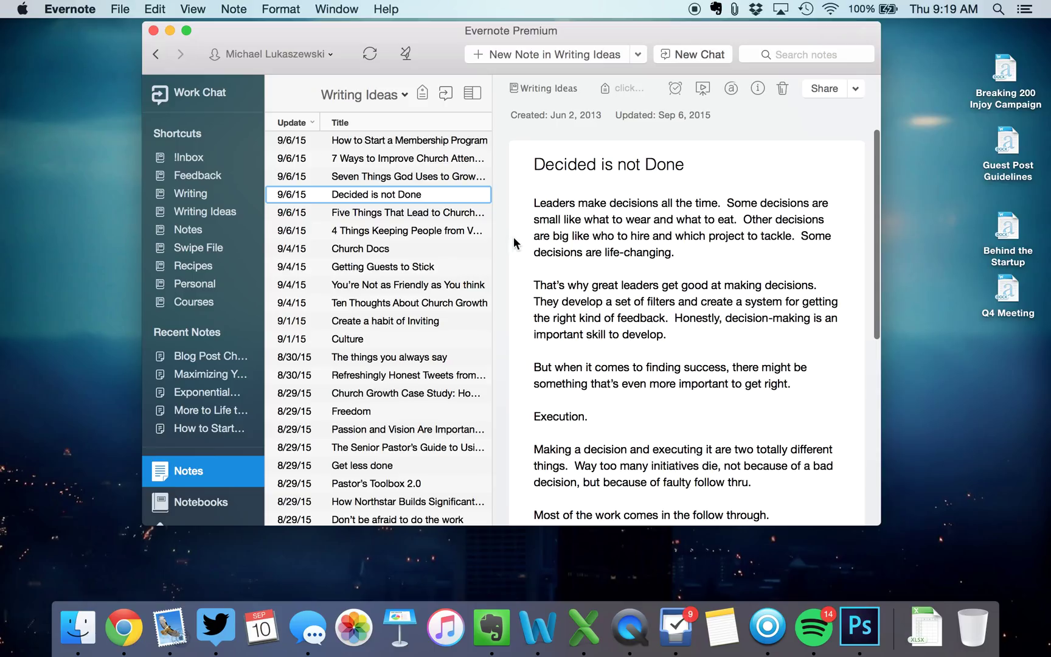
{"action": "left_click", "coordinate": [440, 267]}
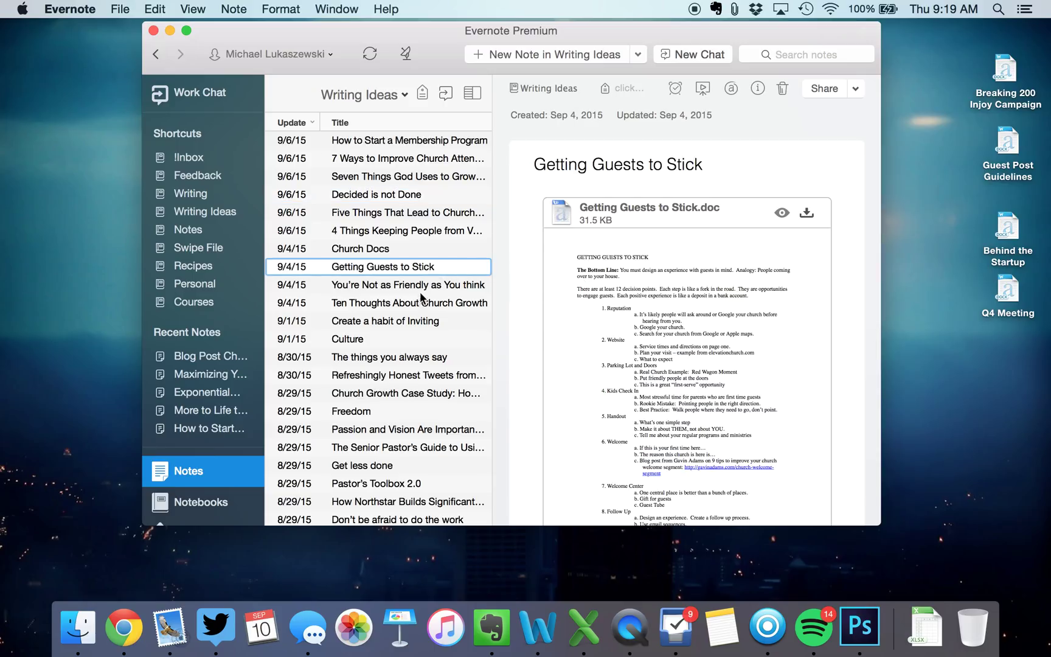
{"action": "left_click", "coordinate": [438, 286]}
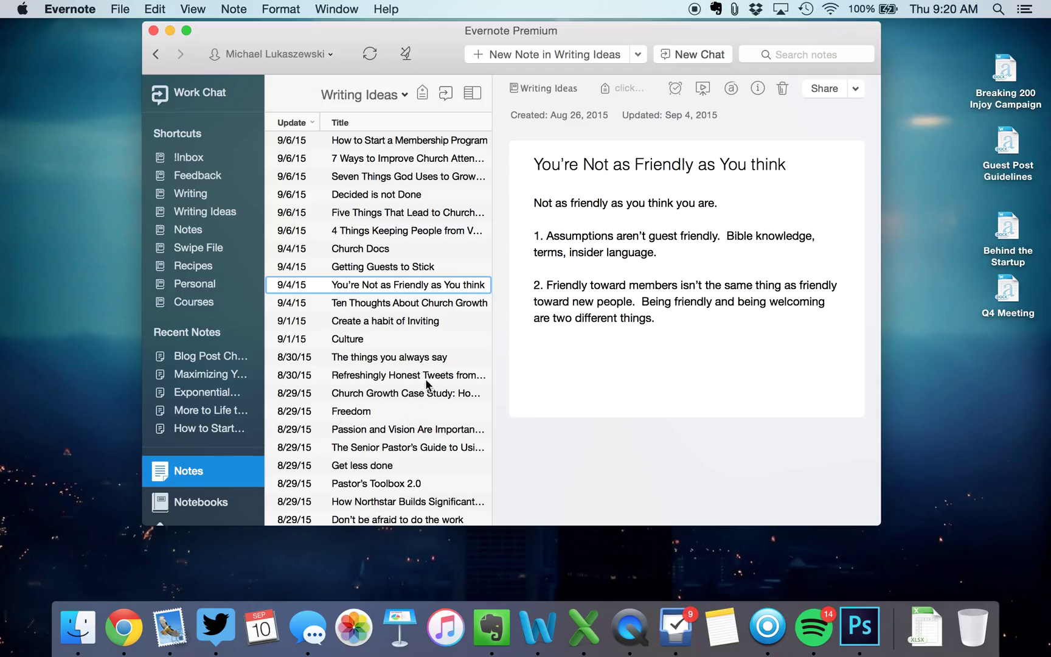
{"action": "left_click", "coordinate": [447, 354]}
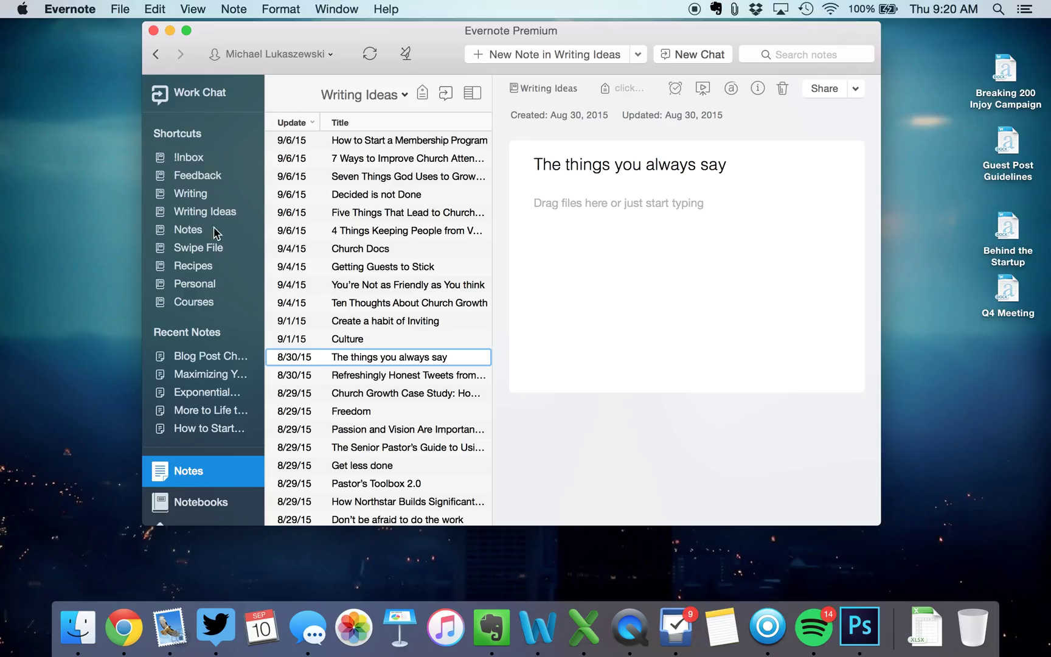
{"action": "left_click", "coordinate": [213, 502]}
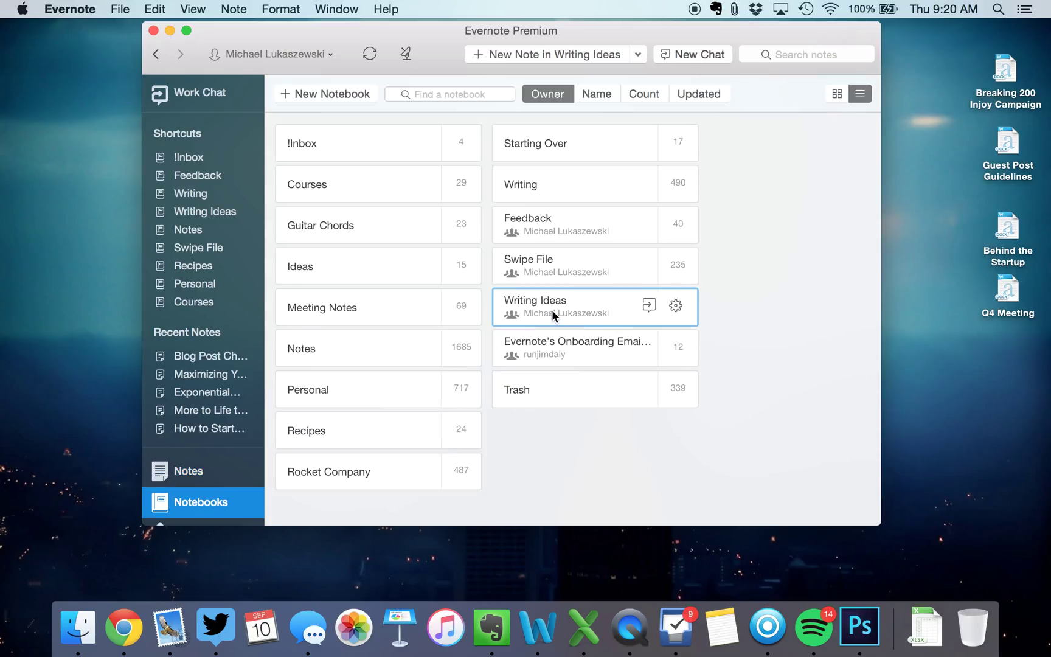
Open the Writing notebook and read the Sidetracked by Supplements, Design to Grow, and Mission and Vision notes
{"action": "left_click", "coordinate": [547, 185]}
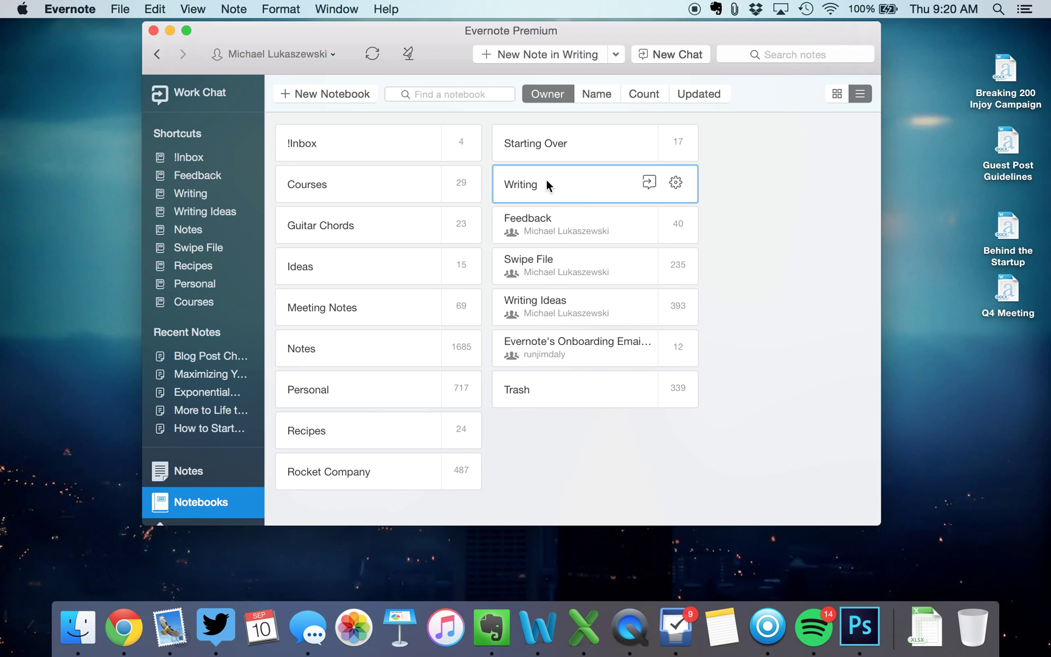
{"action": "double_click", "coordinate": [546, 185]}
{"action": "left_click", "coordinate": [387, 164]}
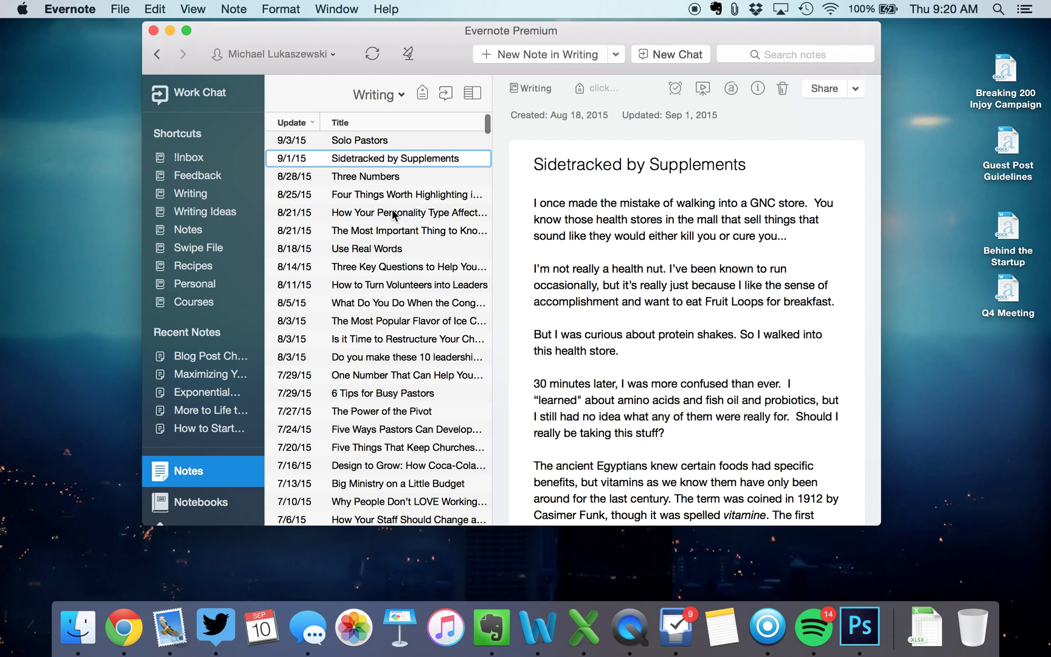
{"action": "scroll", "coordinate": [391, 214], "scroll_direction": "down", "scroll_amount": 10}
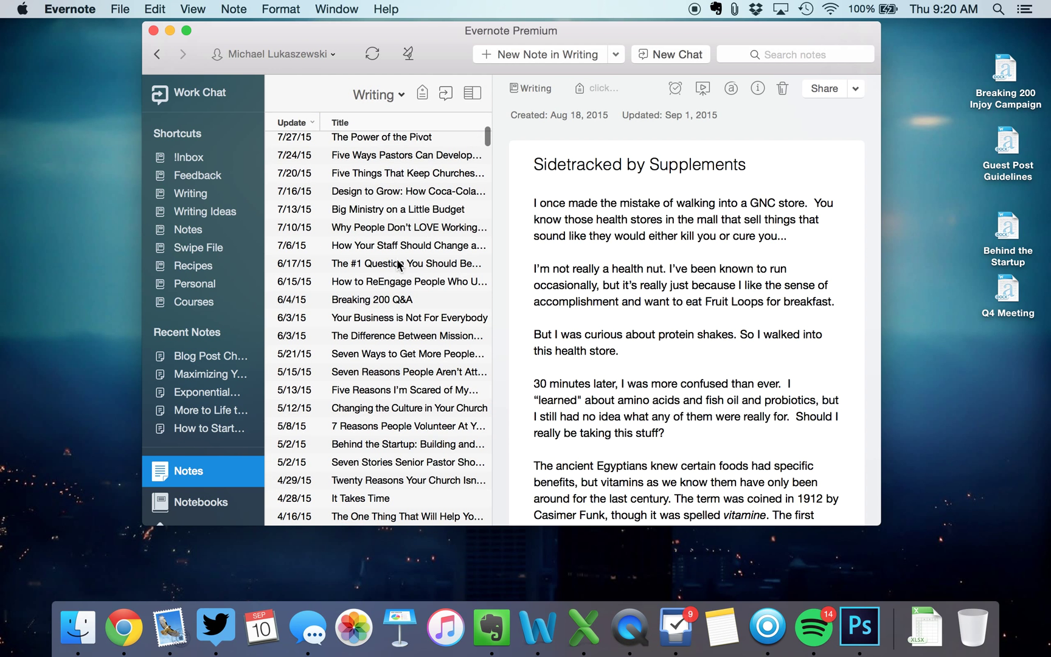
{"action": "left_click", "coordinate": [431, 195]}
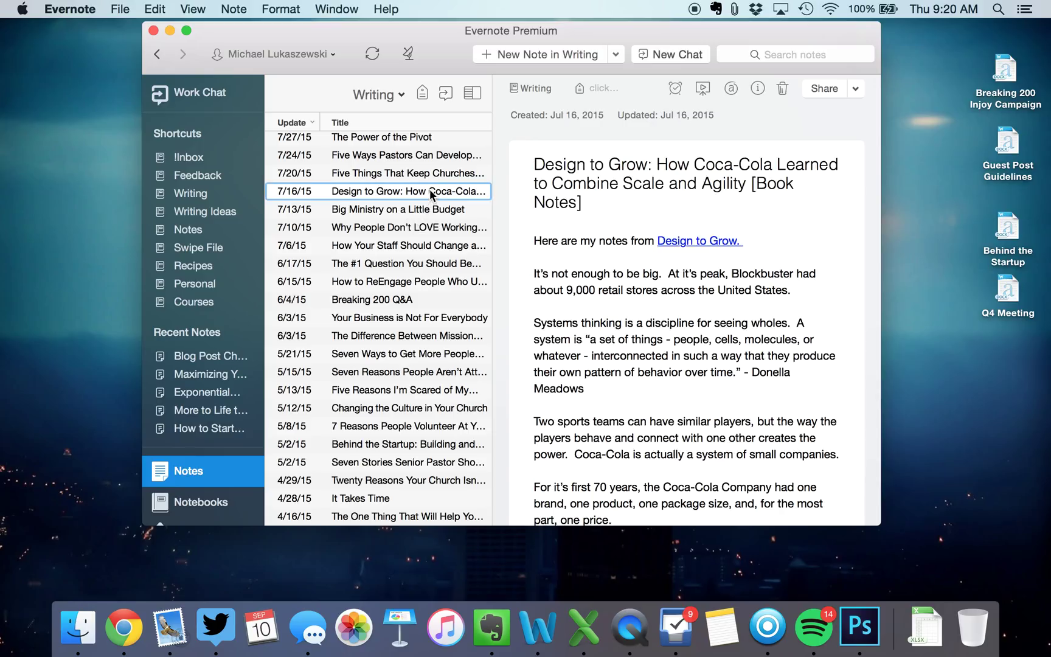
{"action": "left_click", "coordinate": [392, 337]}
{"action": "scroll", "coordinate": [625, 369], "scroll_direction": "down", "scroll_amount": 5}
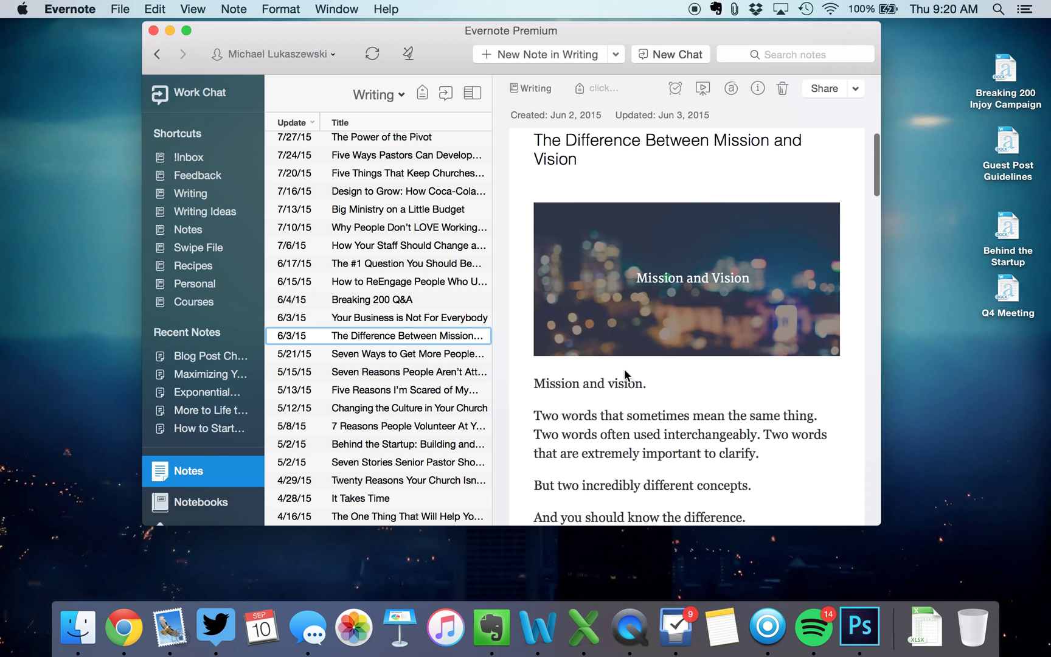
{"action": "scroll", "coordinate": [625, 369], "scroll_direction": "down", "scroll_amount": 15}
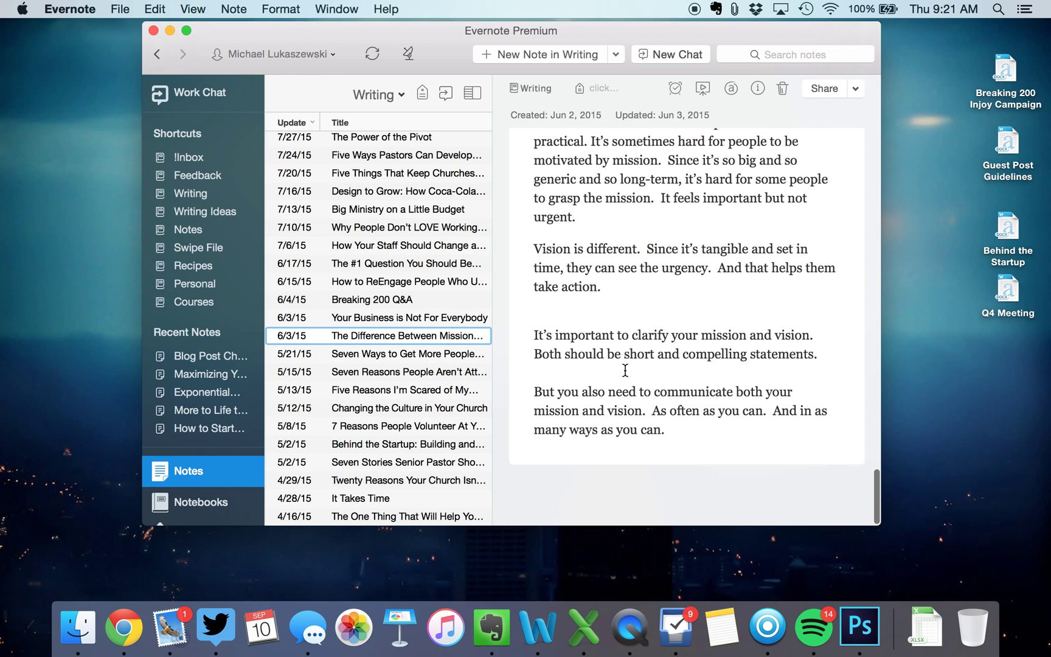
Read the Seven Ways to Get More People note, move the window up-left, and return to the notebooks overview
{"action": "left_click", "coordinate": [468, 355]}
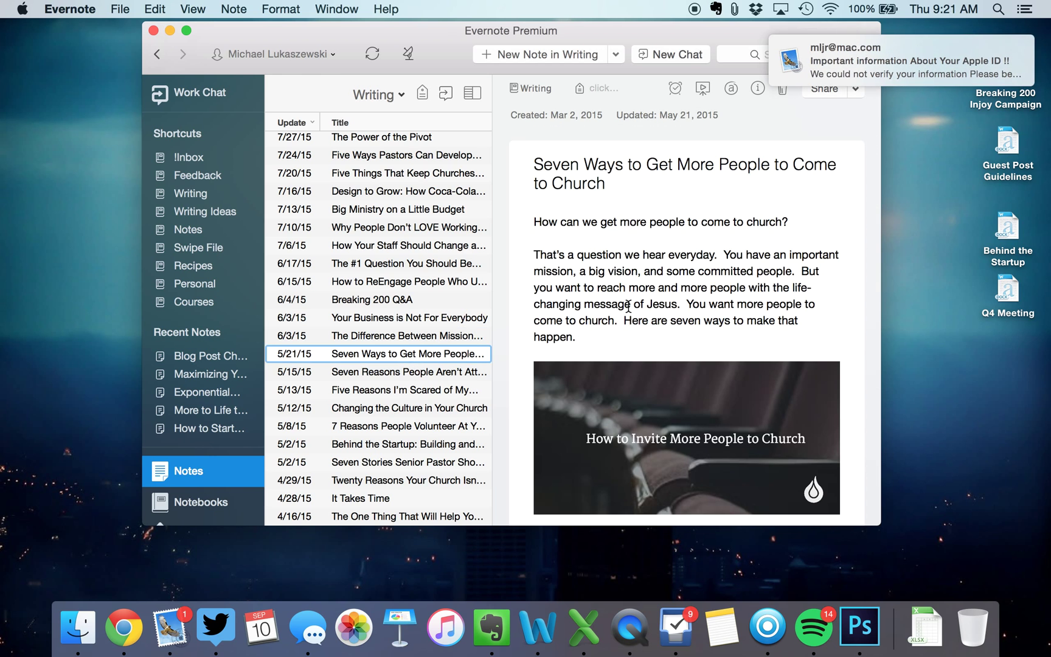
{"action": "scroll", "coordinate": [704, 250], "scroll_direction": "down", "scroll_amount": 3}
{"action": "scroll", "coordinate": [704, 251], "scroll_direction": "down", "scroll_amount": 15}
{"action": "scroll", "coordinate": [705, 251], "scroll_direction": "up", "scroll_amount": 13}
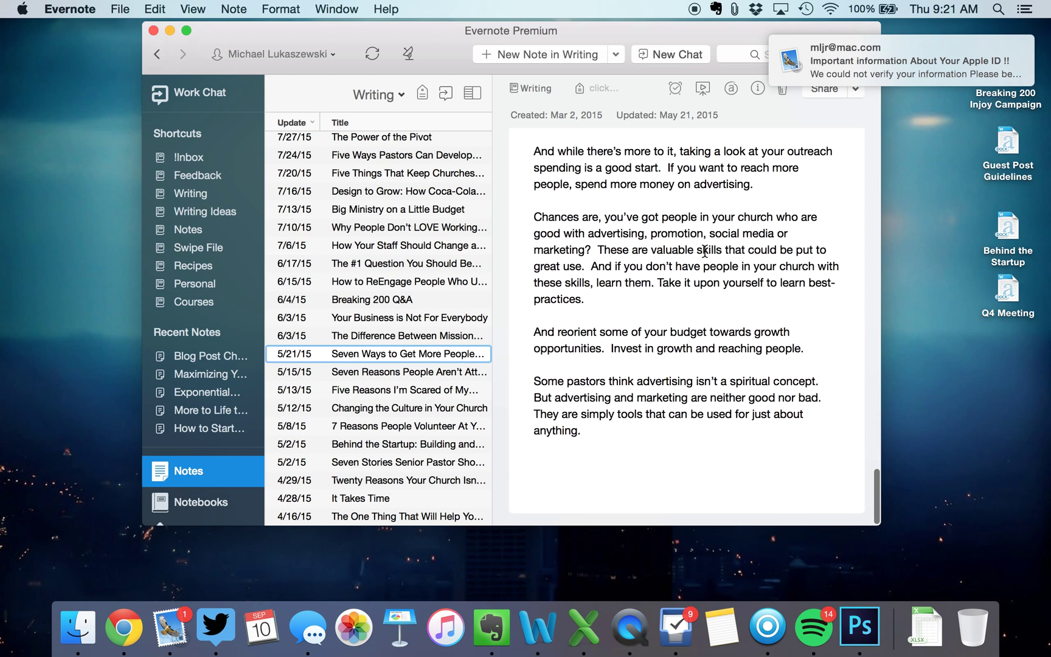
{"action": "scroll", "coordinate": [705, 251], "scroll_direction": "up", "scroll_amount": 5}
{"action": "left_click_drag", "start_coordinate": [568, 39], "coordinate": [481, 45]}
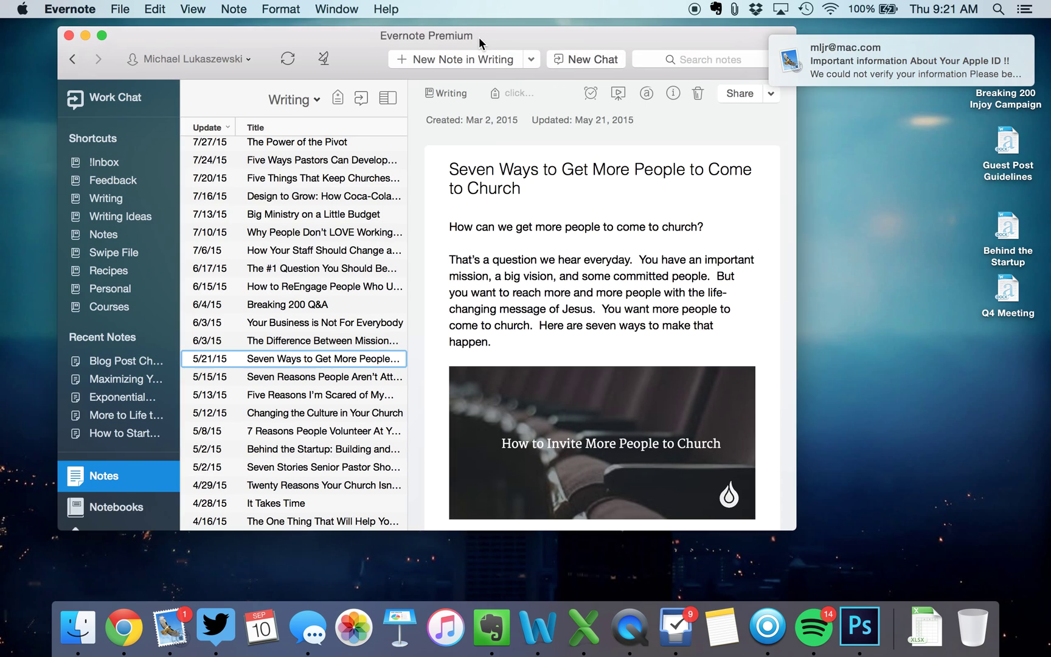
{"action": "left_click", "coordinate": [110, 508]}
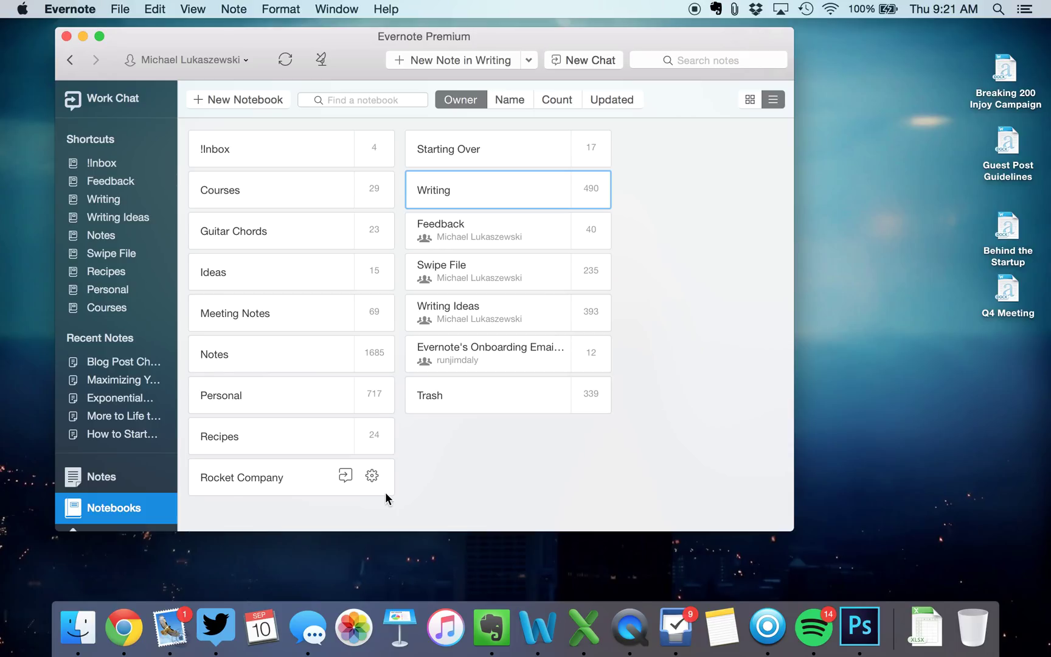
Open the Recipes notebook and browse the Fajita-bobs, Sausage Shorties, Turkey, and Santa Maria Tri-tip recipes
{"action": "left_click", "coordinate": [239, 433]}
{"action": "double_click", "coordinate": [239, 433]}
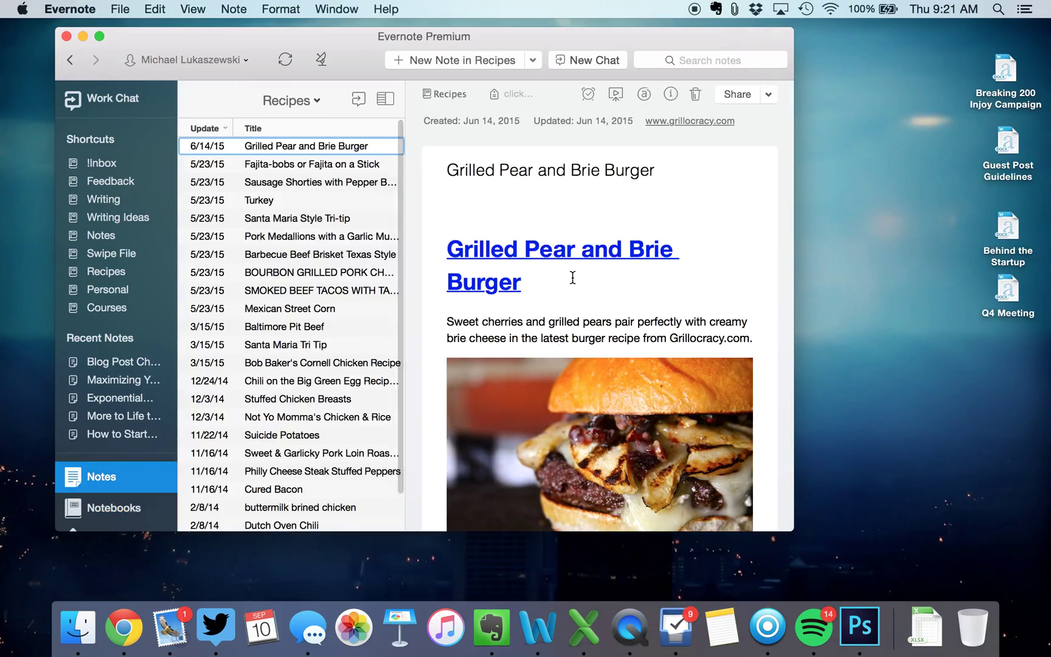
{"action": "left_click", "coordinate": [308, 166]}
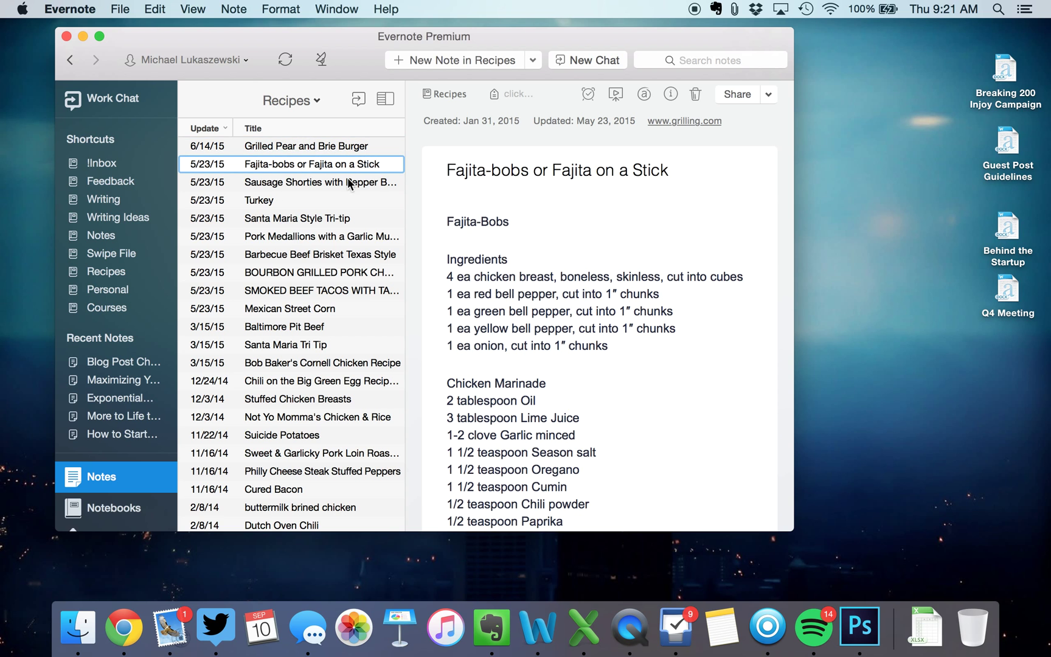
{"action": "left_click", "coordinate": [349, 181]}
{"action": "left_click", "coordinate": [311, 201]}
{"action": "left_click", "coordinate": [310, 220]}
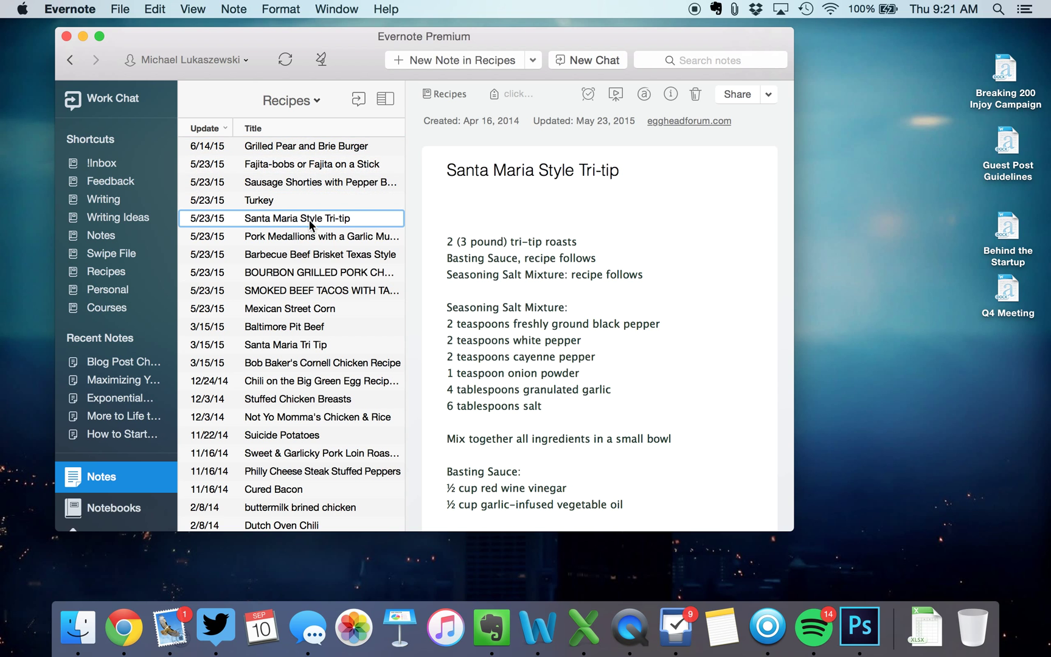
{"action": "scroll", "coordinate": [614, 281], "scroll_direction": "down", "scroll_amount": 10}
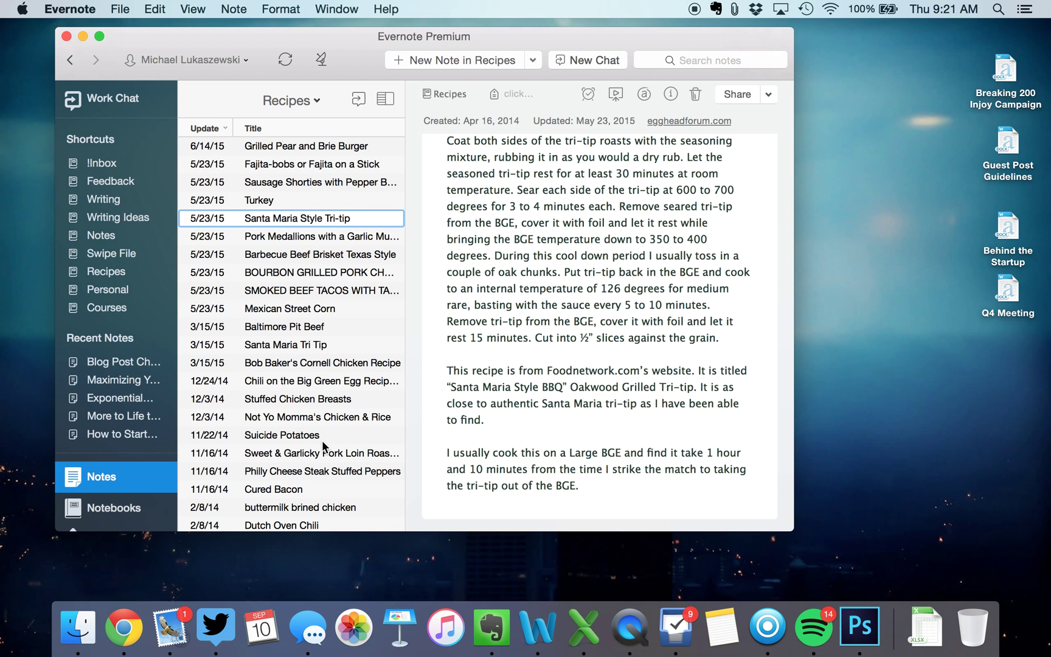
View the Mexican Street Corn recipe, then read the Cured Bacon ingredients and directions
{"action": "left_click", "coordinate": [347, 308]}
{"action": "scroll", "coordinate": [552, 241], "scroll_direction": "down", "scroll_amount": 10}
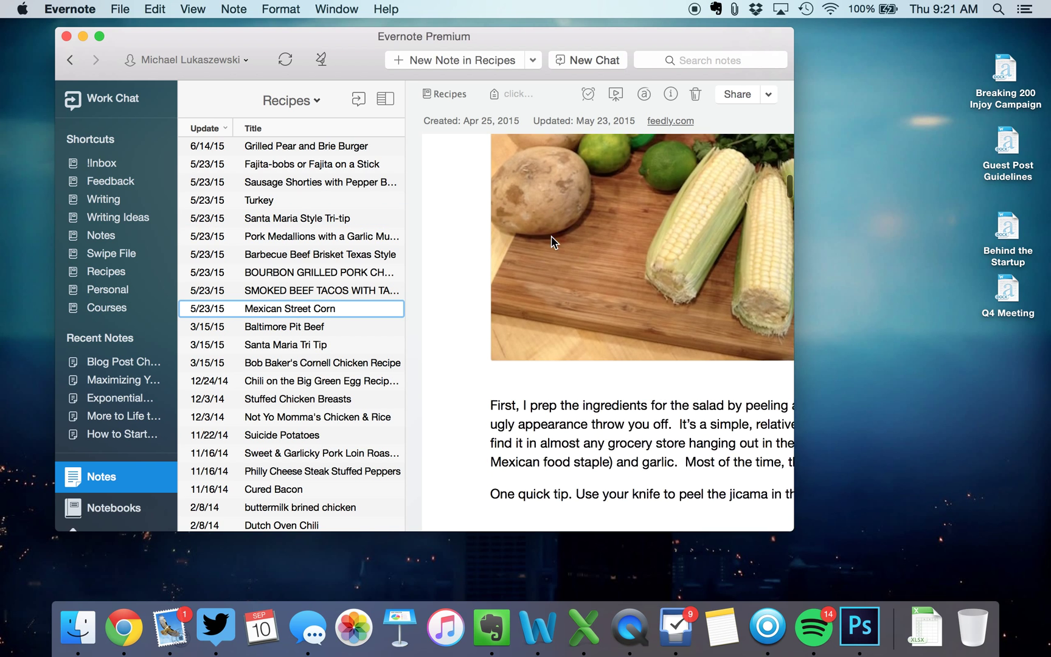
{"action": "scroll", "coordinate": [305, 281], "scroll_direction": "down", "scroll_amount": 3}
{"action": "scroll", "coordinate": [305, 305], "scroll_direction": "up", "scroll_amount": 2}
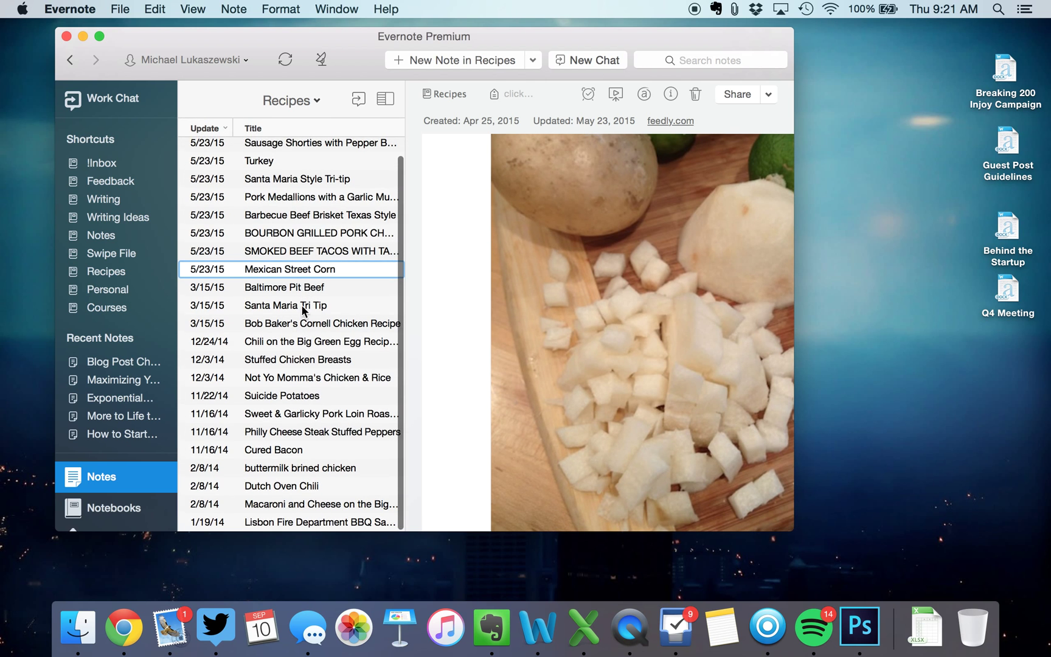
{"action": "left_click", "coordinate": [268, 449]}
{"action": "scroll", "coordinate": [635, 226], "scroll_direction": "down", "scroll_amount": 5}
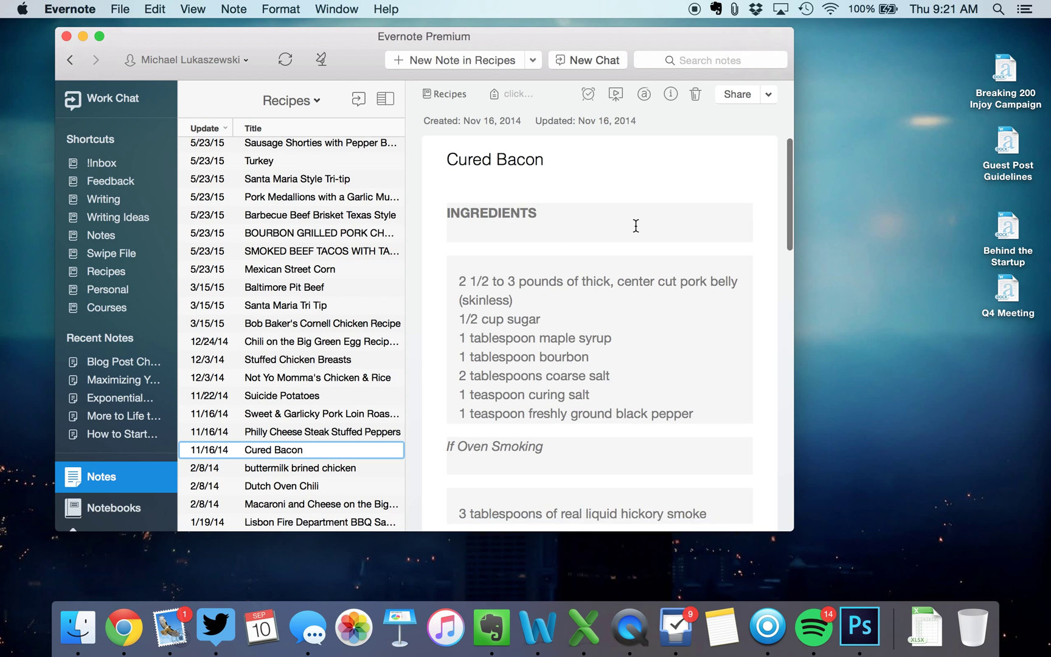
{"action": "scroll", "coordinate": [636, 225], "scroll_direction": "down", "scroll_amount": 10}
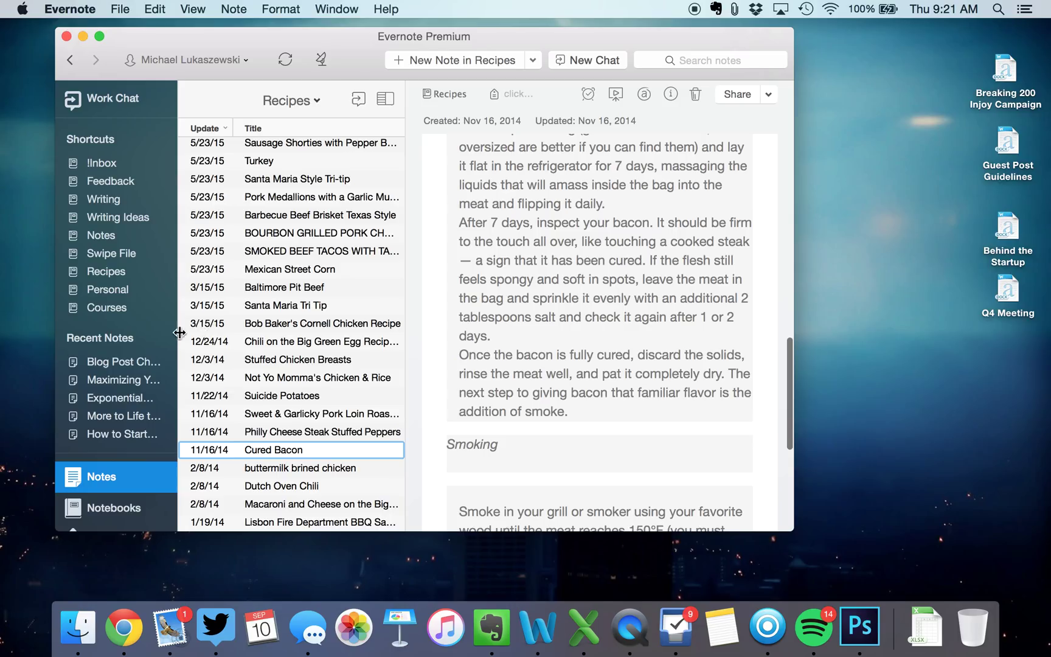
{"action": "scroll", "coordinate": [315, 354], "scroll_direction": "up", "scroll_amount": 2}
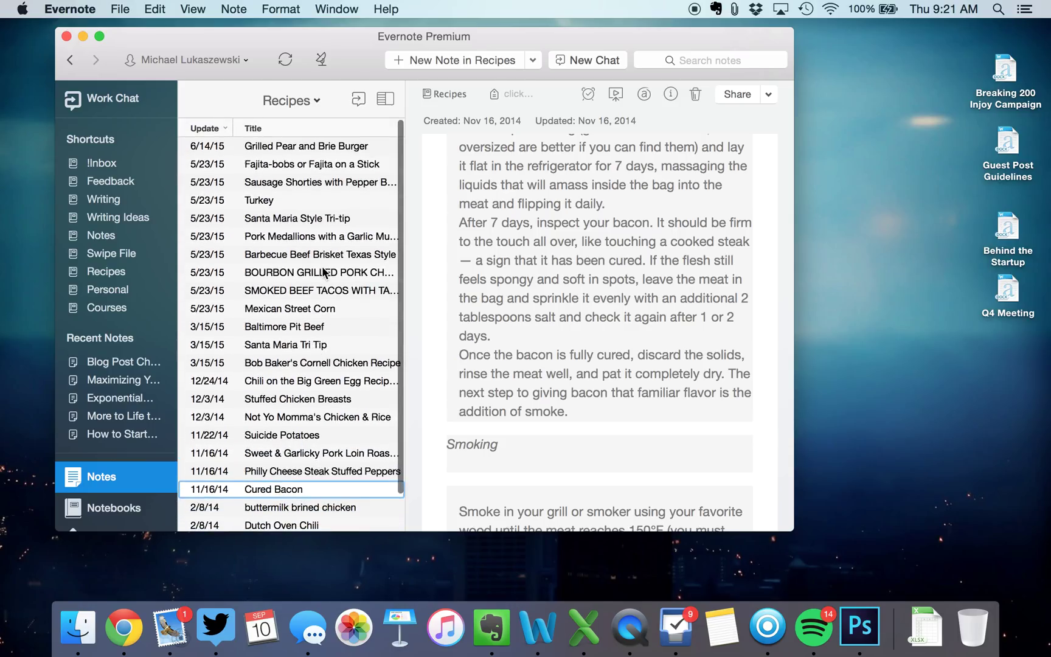
Open the Notes notebook and view Maximizing Your Content, Coffee News FREE Report, GroupLink Blog, and Chasing goals notes
{"action": "left_click", "coordinate": [104, 510]}
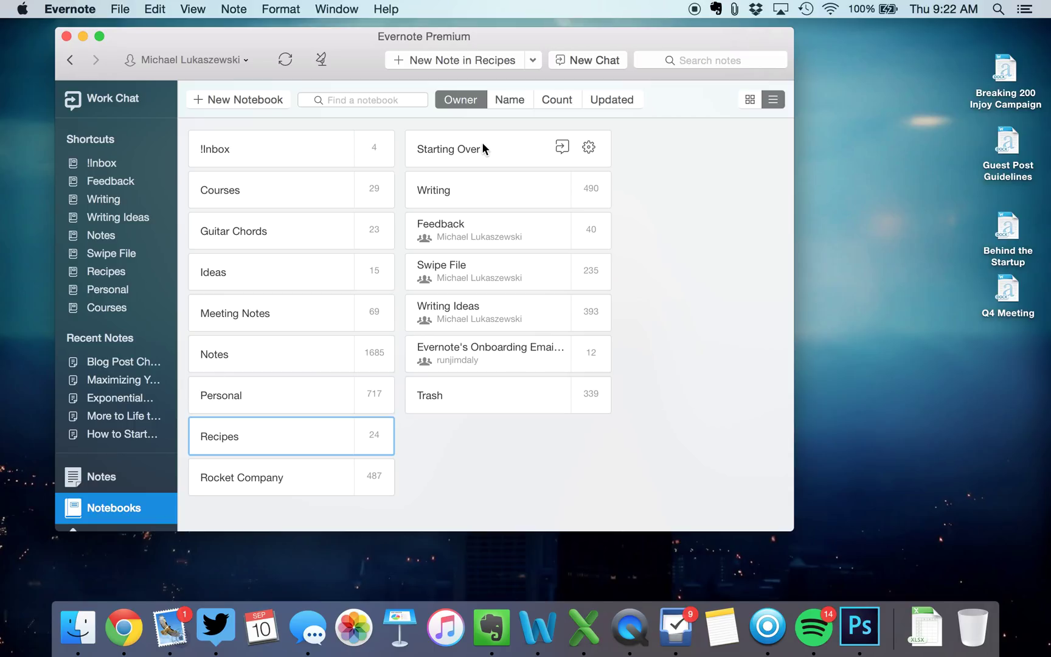
{"action": "left_click", "coordinate": [264, 353]}
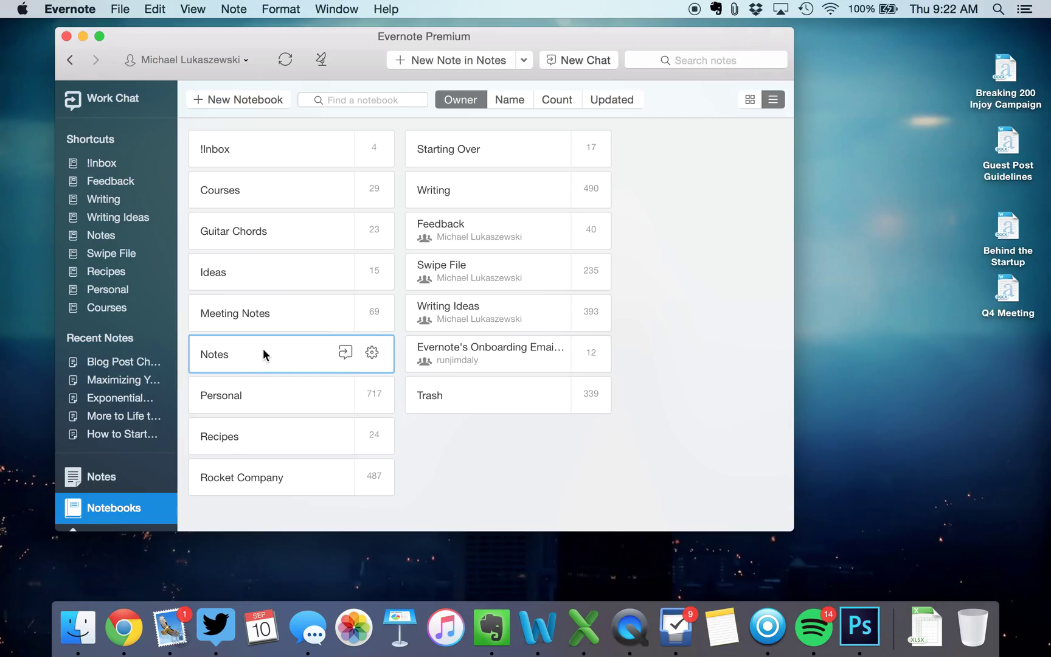
{"action": "double_click", "coordinate": [263, 348]}
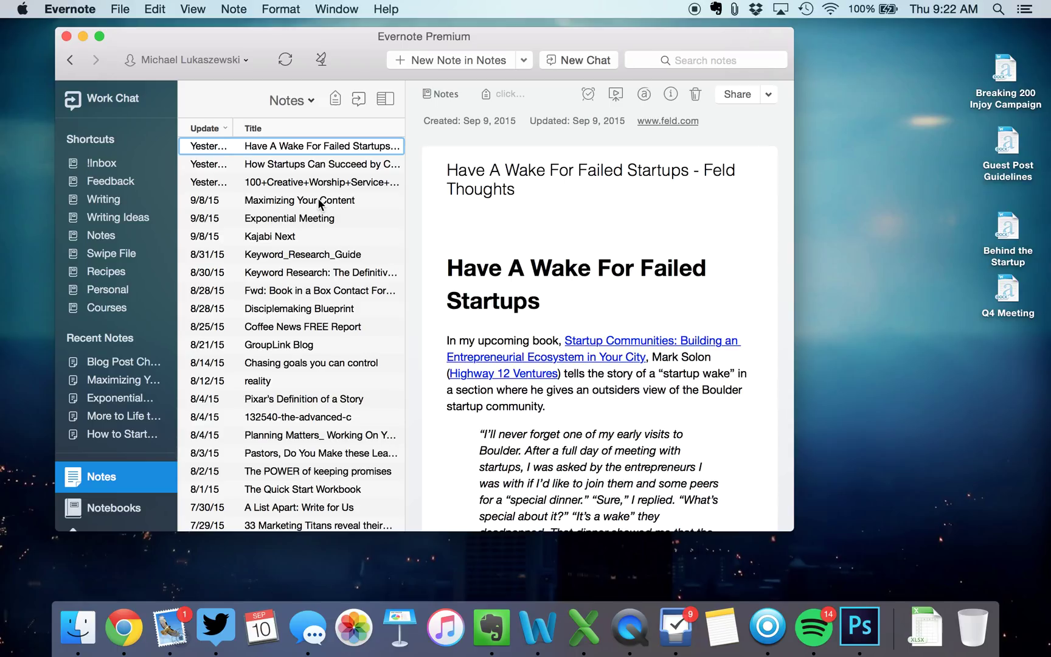
{"action": "left_click", "coordinate": [365, 198]}
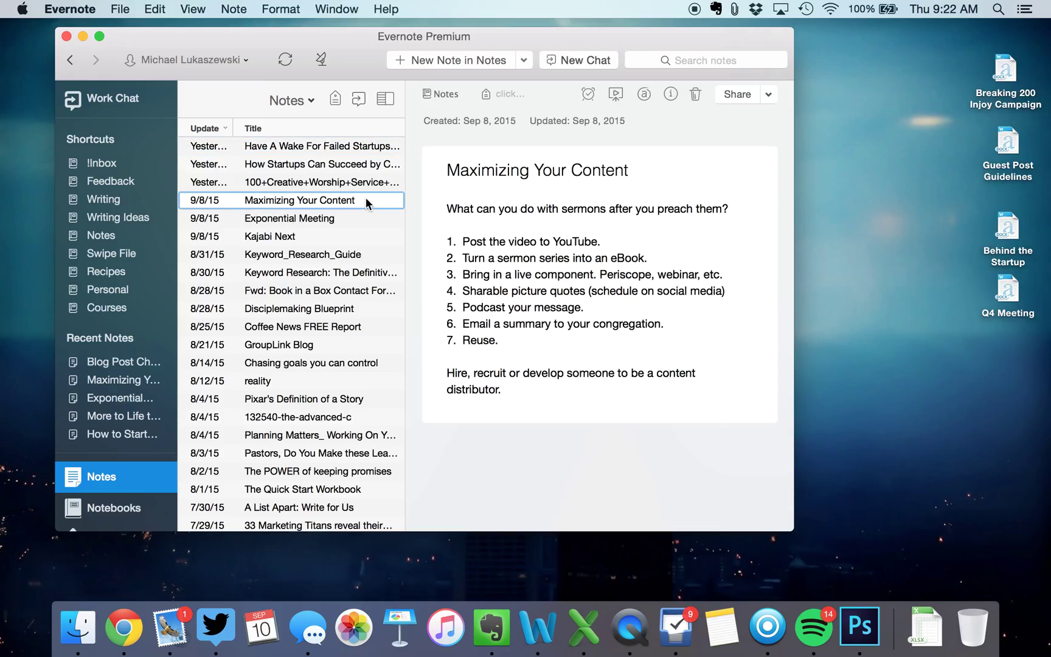
{"action": "left_click", "coordinate": [327, 321]}
{"action": "key", "text": "Down"}
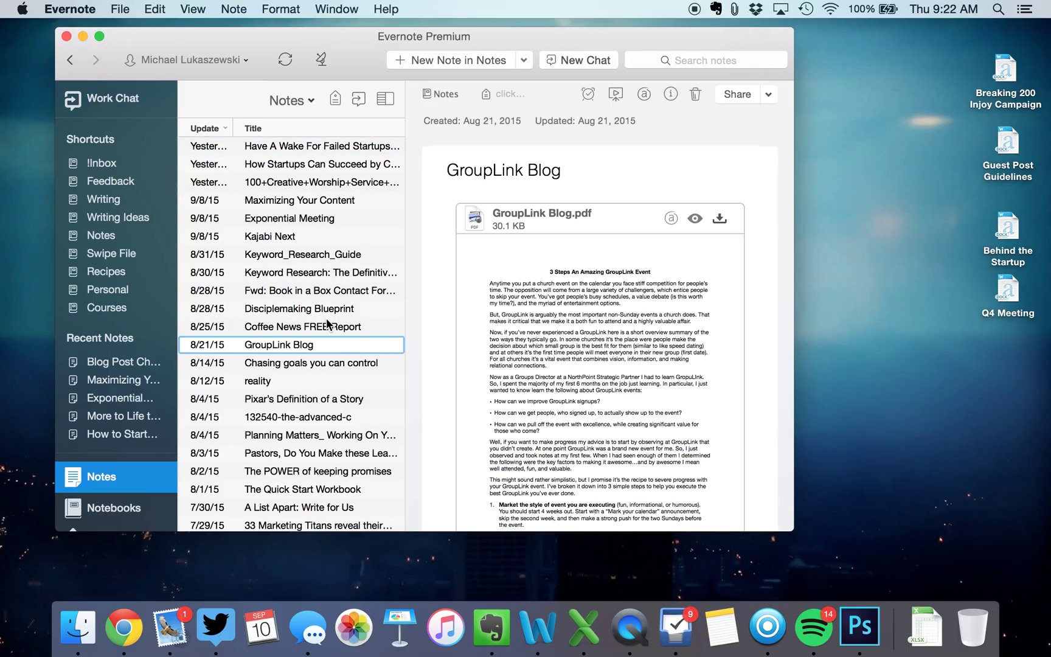
{"action": "key", "text": "Down"}
View the reality and Pixar's Definition of a Story notes, then read the pastors leadership article
{"action": "scroll", "coordinate": [326, 321], "scroll_direction": "down", "scroll_amount": 3}
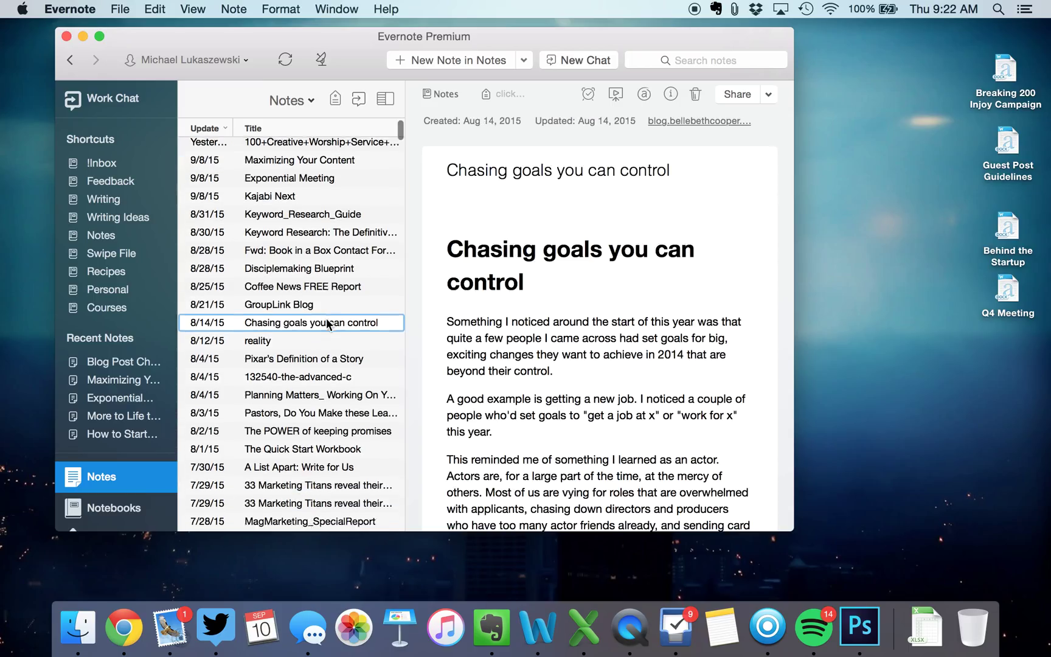
{"action": "left_click", "coordinate": [326, 323]}
{"action": "left_click", "coordinate": [320, 342]}
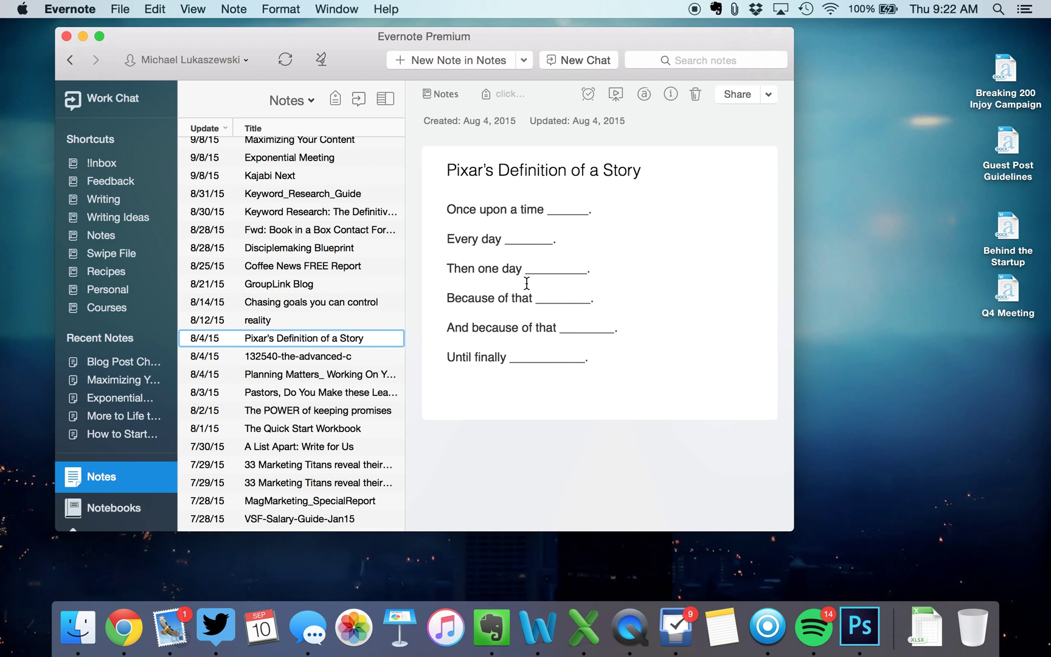
{"action": "left_click", "coordinate": [290, 394]}
{"action": "scroll", "coordinate": [516, 274], "scroll_direction": "down", "scroll_amount": 10}
{"action": "scroll", "coordinate": [516, 274], "scroll_direction": "down", "scroll_amount": 10}
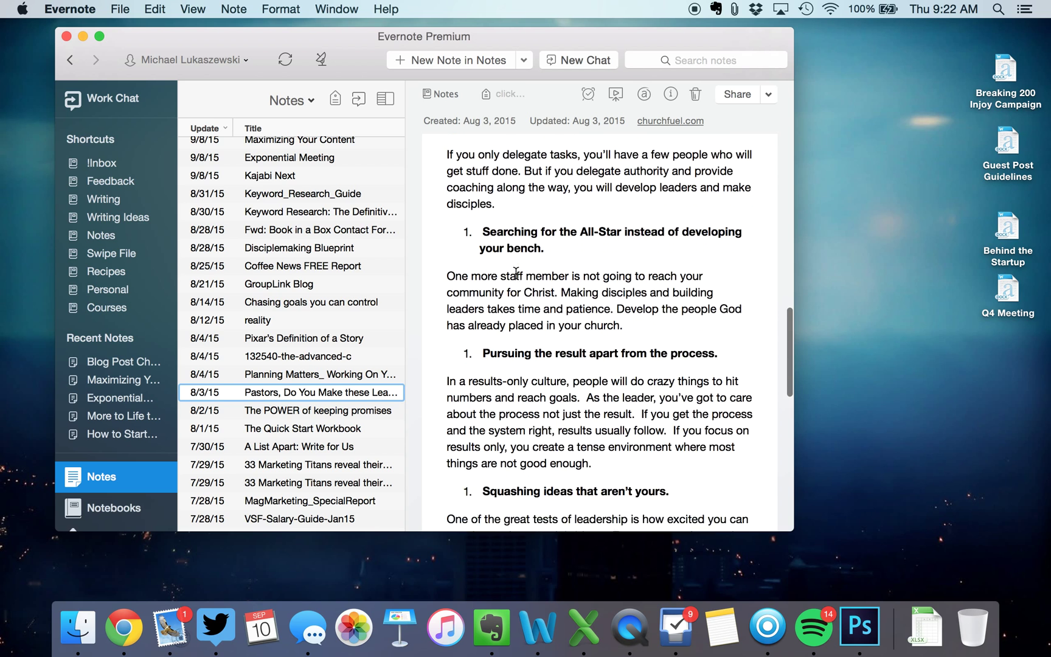
{"action": "scroll", "coordinate": [344, 401], "scroll_direction": "down", "scroll_amount": 10}
{"action": "scroll", "coordinate": [344, 402], "scroll_direction": "down", "scroll_amount": 3}
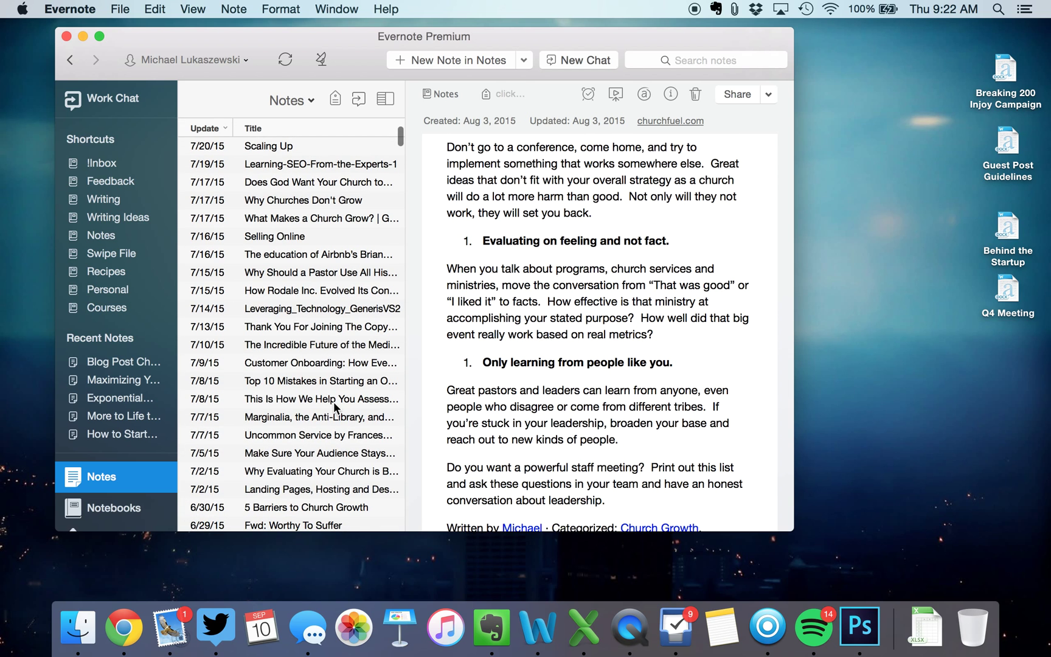
Read through the church health assessment article note
{"action": "left_click", "coordinate": [321, 401]}
{"action": "scroll", "coordinate": [567, 284], "scroll_direction": "down", "scroll_amount": 5}
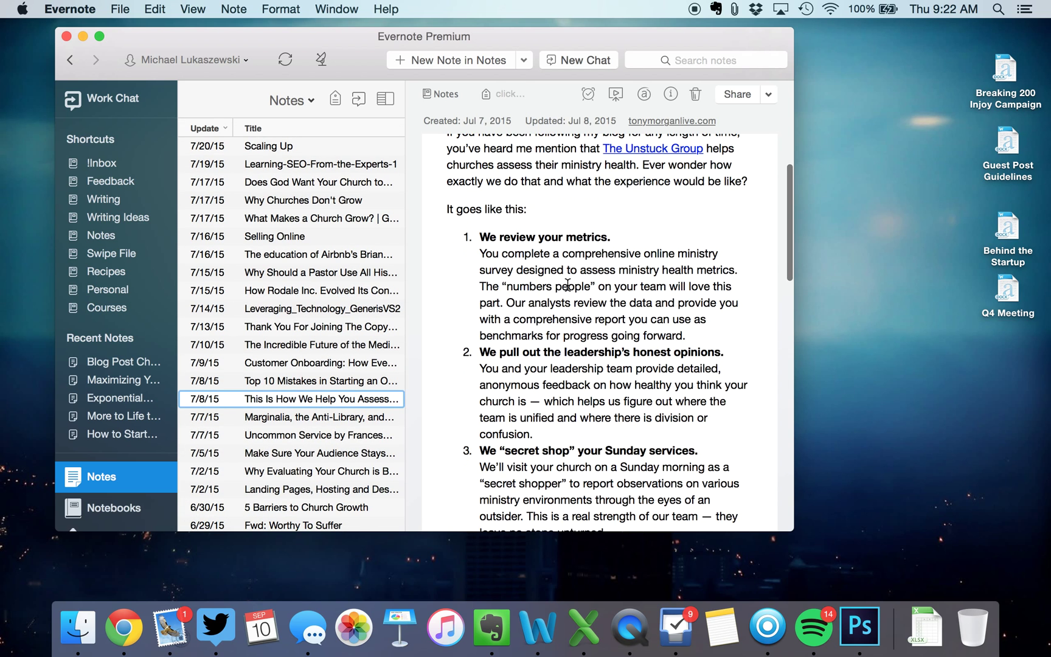
{"action": "scroll", "coordinate": [568, 284], "scroll_direction": "up", "scroll_amount": 5}
{"action": "scroll", "coordinate": [567, 284], "scroll_direction": "down", "scroll_amount": 3}
{"action": "scroll", "coordinate": [567, 284], "scroll_direction": "up", "scroll_amount": 3}
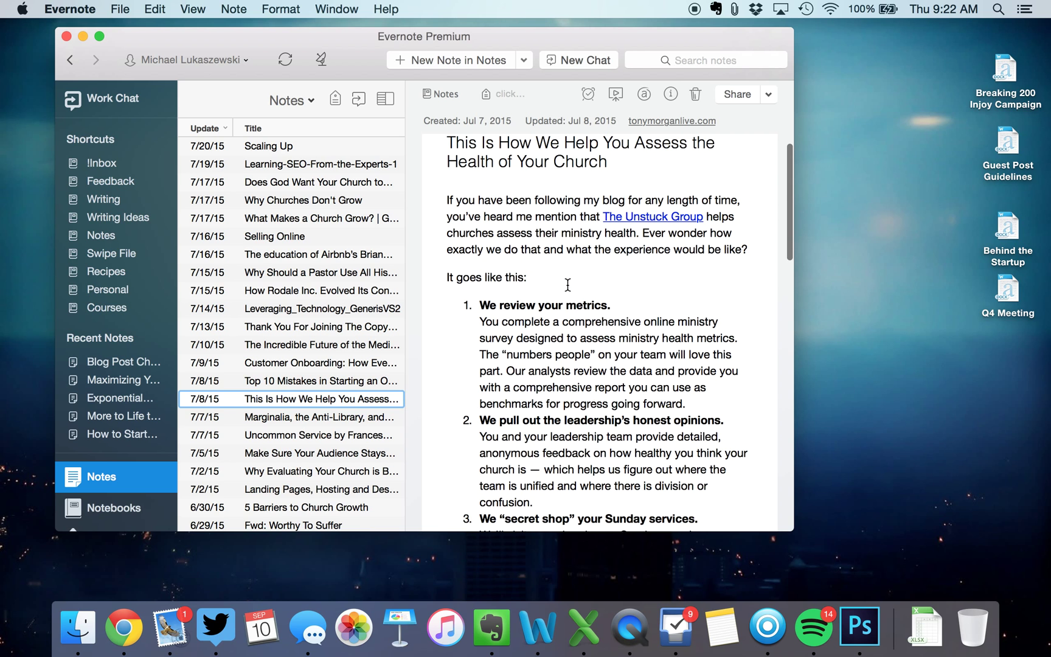
{"action": "scroll", "coordinate": [568, 284], "scroll_direction": "down", "scroll_amount": 10}
{"action": "scroll", "coordinate": [568, 284], "scroll_direction": "down", "scroll_amount": 10}
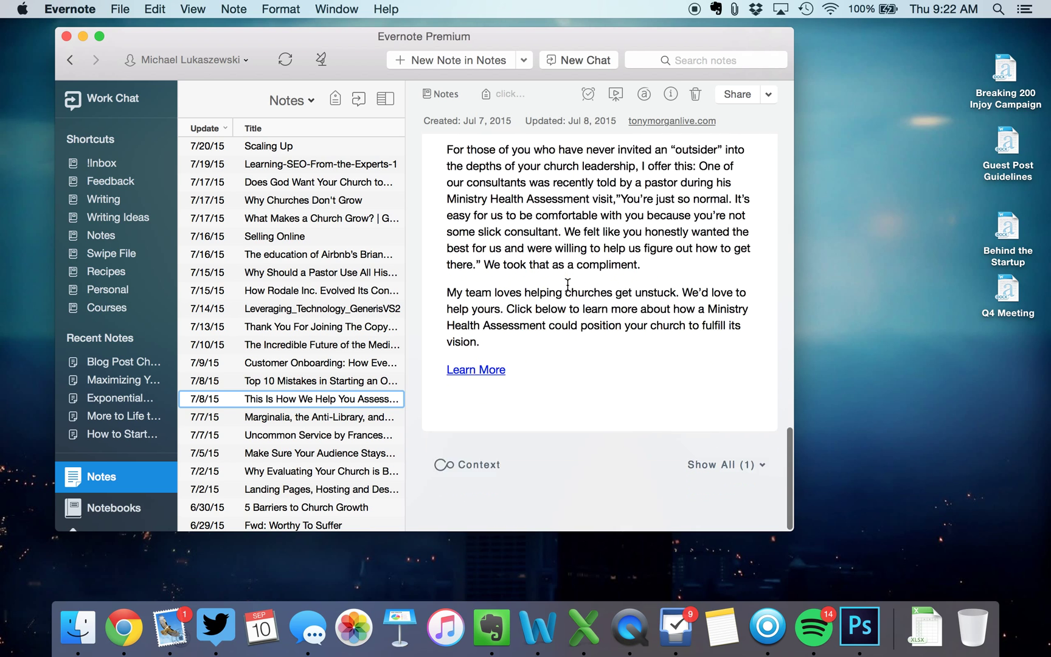
{"action": "scroll", "coordinate": [337, 419], "scroll_direction": "down", "scroll_amount": 5}
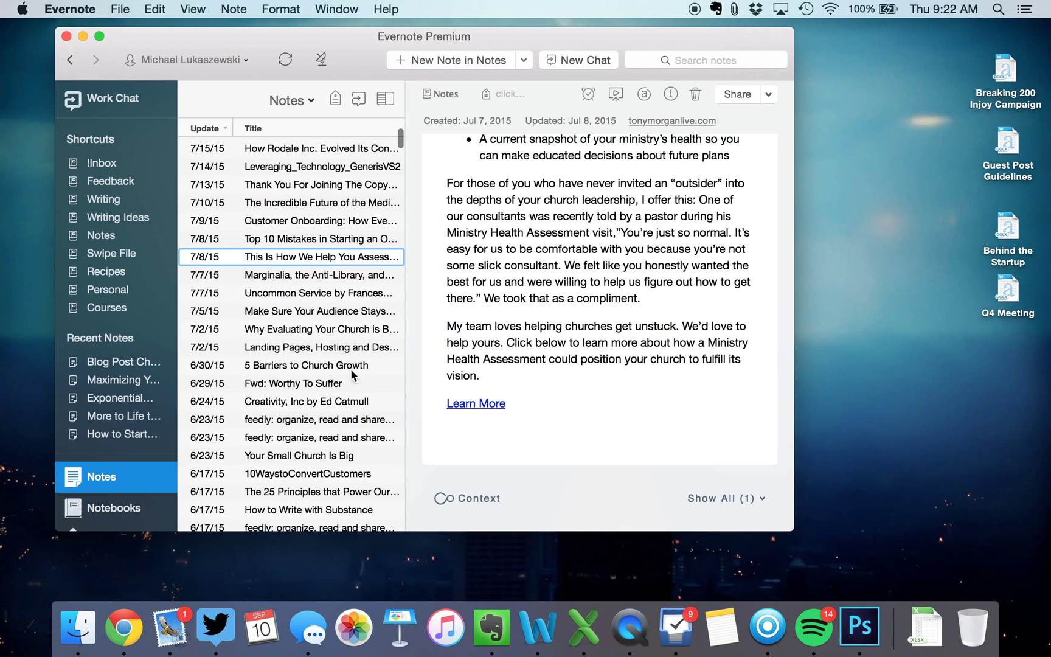
View the Creativity, Inc note, then the Learn How to Triple Your Reading Speed note
{"action": "left_click", "coordinate": [348, 401]}
{"action": "scroll", "coordinate": [568, 335], "scroll_direction": "down", "scroll_amount": 10}
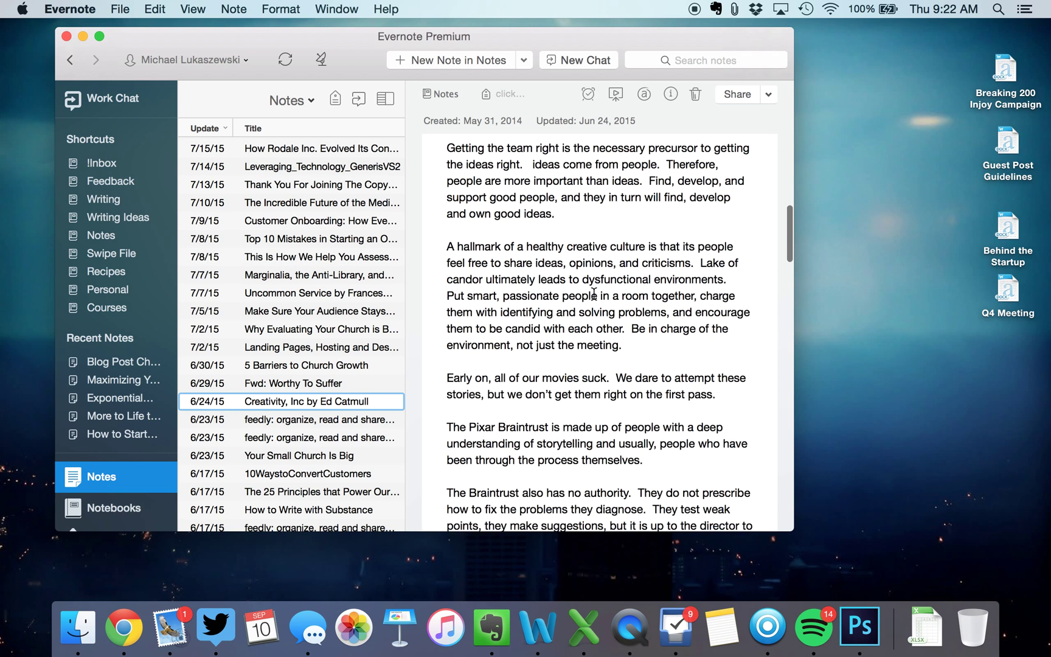
{"action": "scroll", "coordinate": [288, 332], "scroll_direction": "down", "scroll_amount": 2}
{"action": "scroll", "coordinate": [289, 327], "scroll_direction": "down", "scroll_amount": 5}
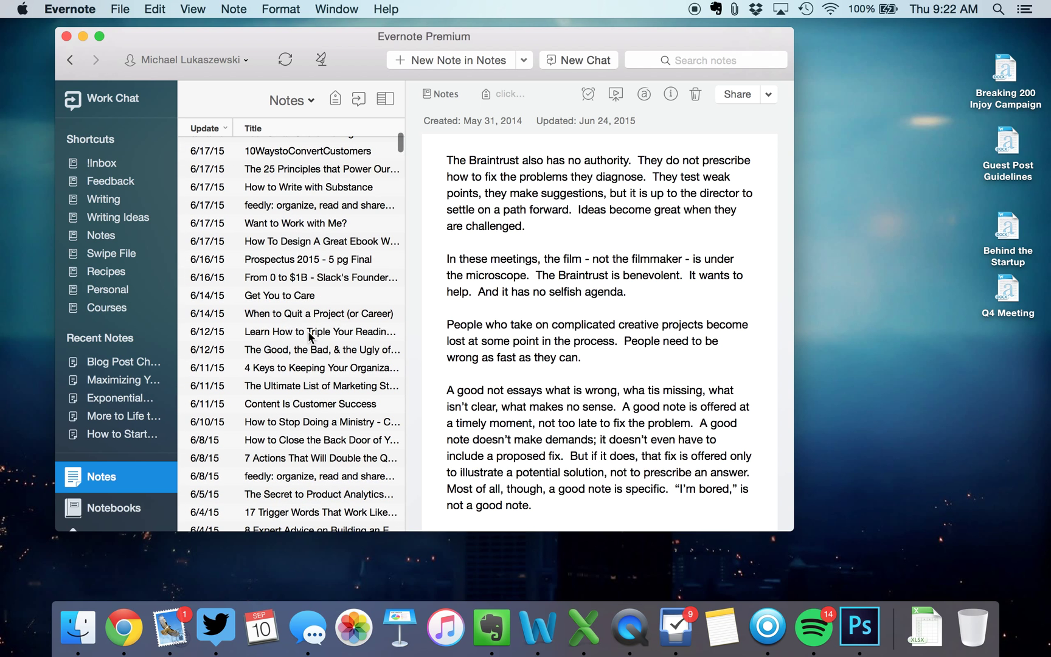
{"action": "left_click", "coordinate": [289, 330]}
{"action": "scroll", "coordinate": [717, 267], "scroll_direction": "down", "scroll_amount": 15}
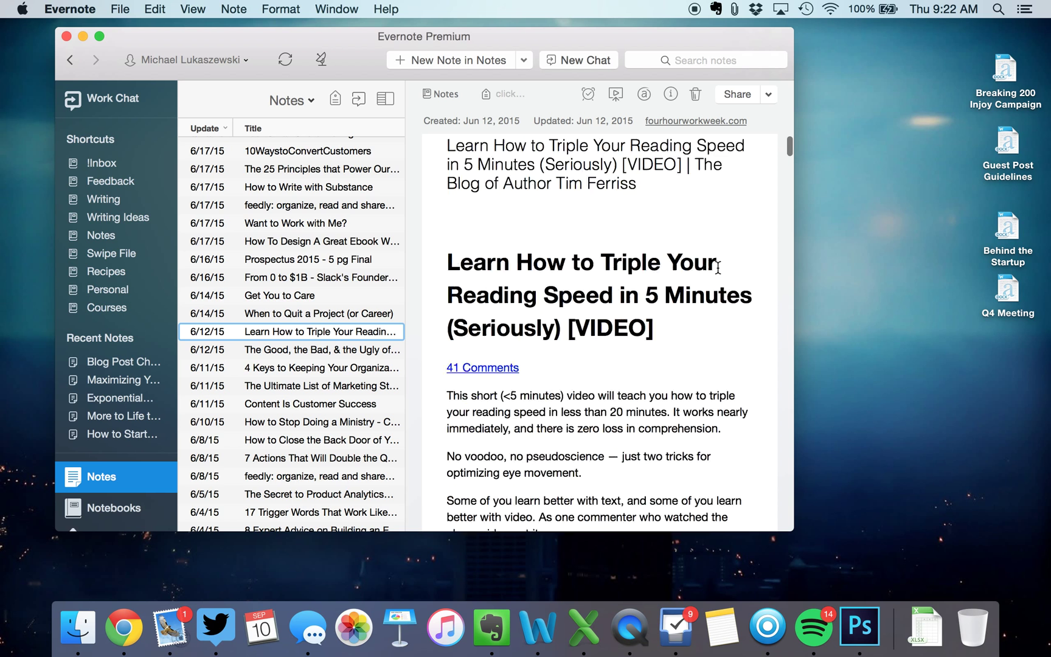
{"action": "scroll", "coordinate": [717, 268], "scroll_direction": "up", "scroll_amount": 15}
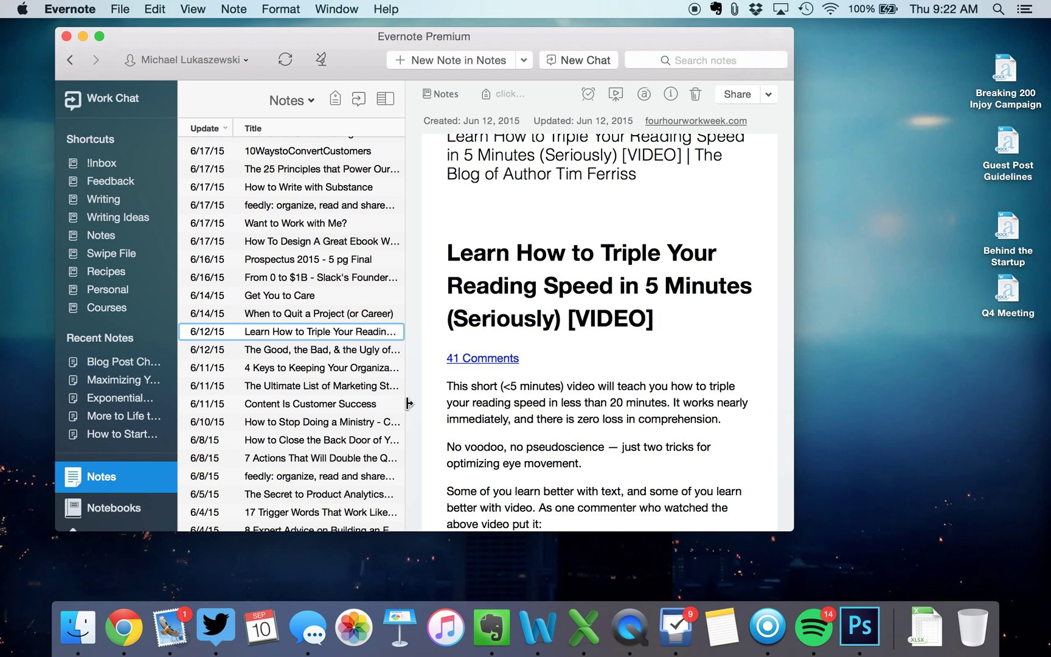
Search all notes for 'triple your reading' and open the top matching note
{"action": "left_click", "coordinate": [718, 56]}
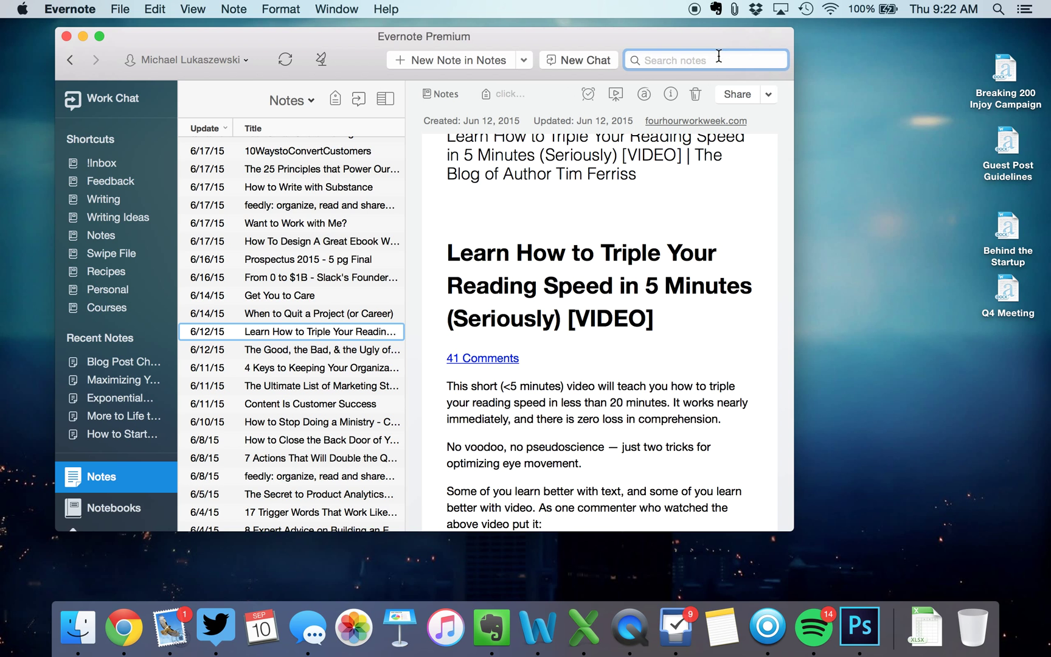
{"action": "type", "text": "triple your reading"}
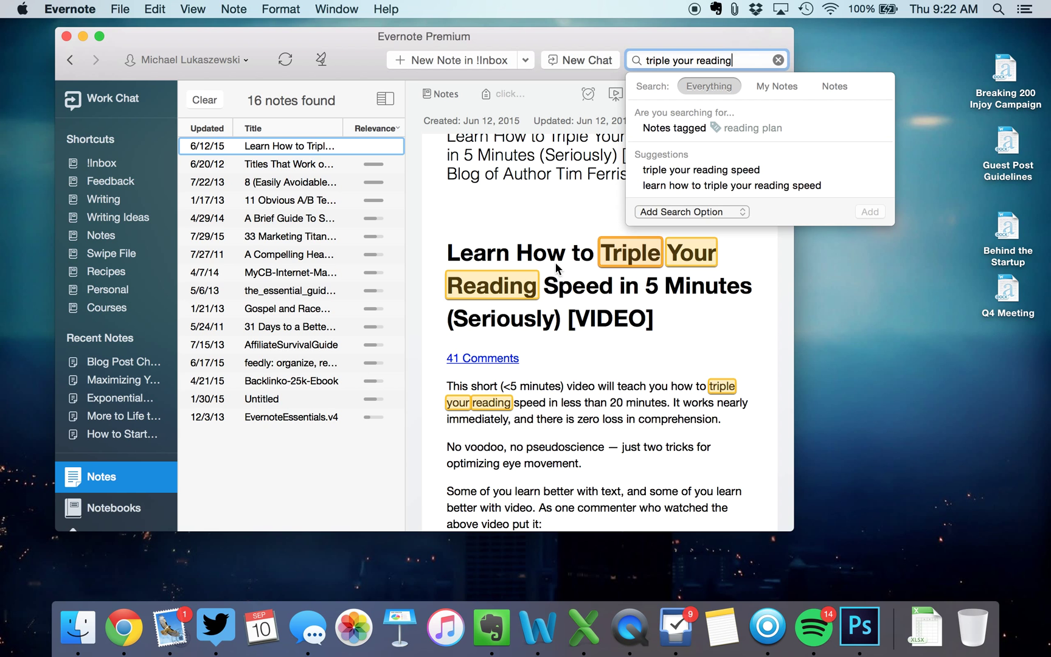
{"action": "left_click", "coordinate": [575, 370]}
{"action": "left_click", "coordinate": [328, 147]}
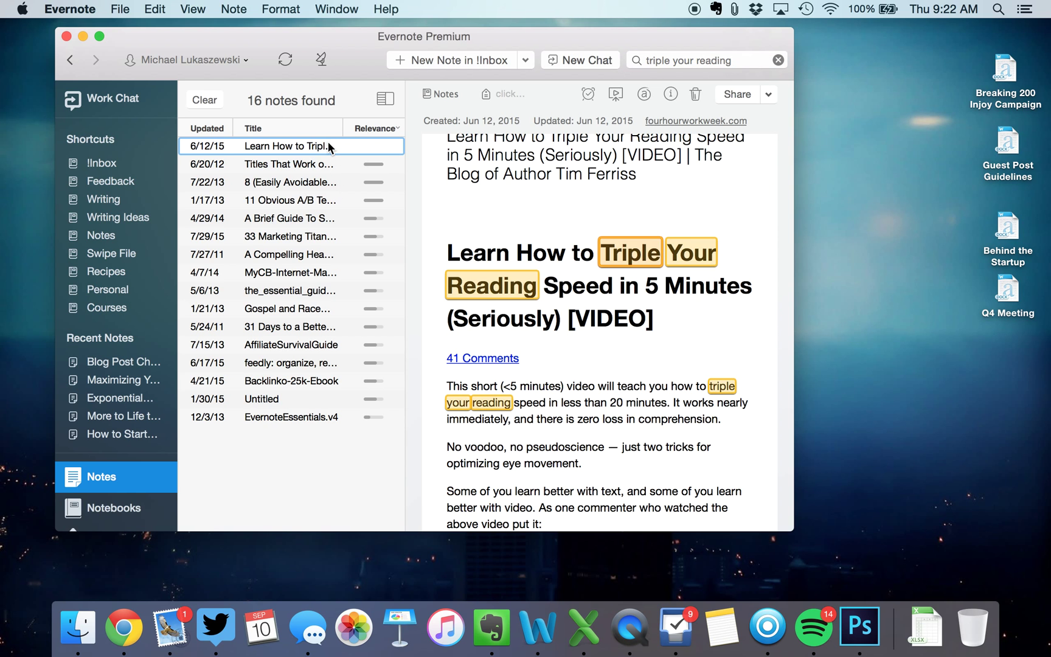
{"action": "scroll", "coordinate": [621, 369], "scroll_direction": "down", "scroll_amount": 3}
{"action": "scroll", "coordinate": [622, 369], "scroll_direction": "up", "scroll_amount": 4}
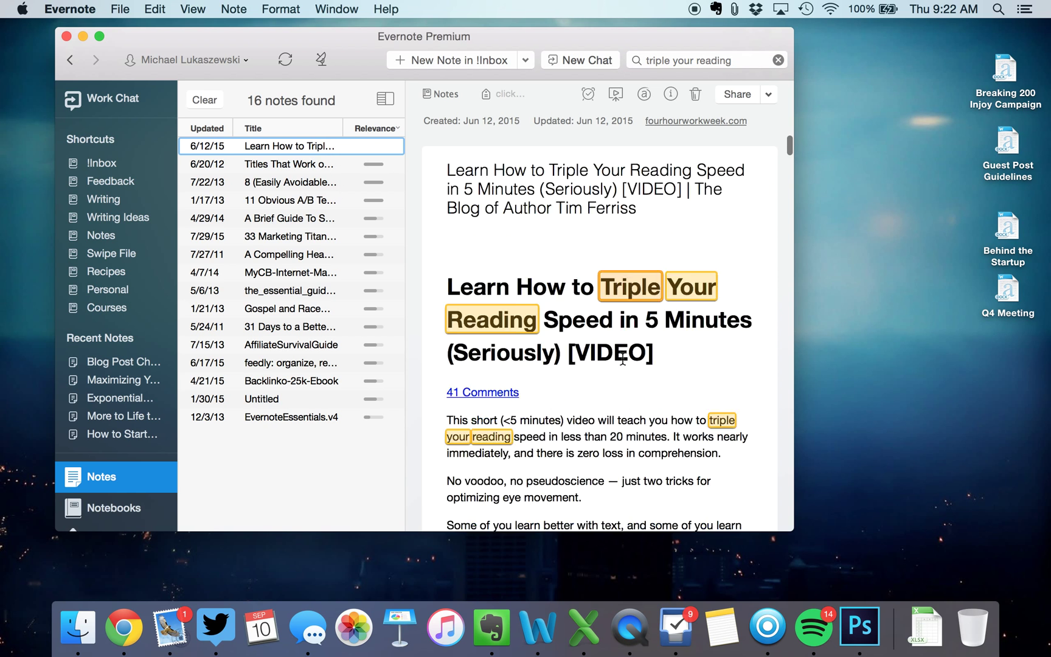
{"action": "left_click", "coordinate": [116, 509]}
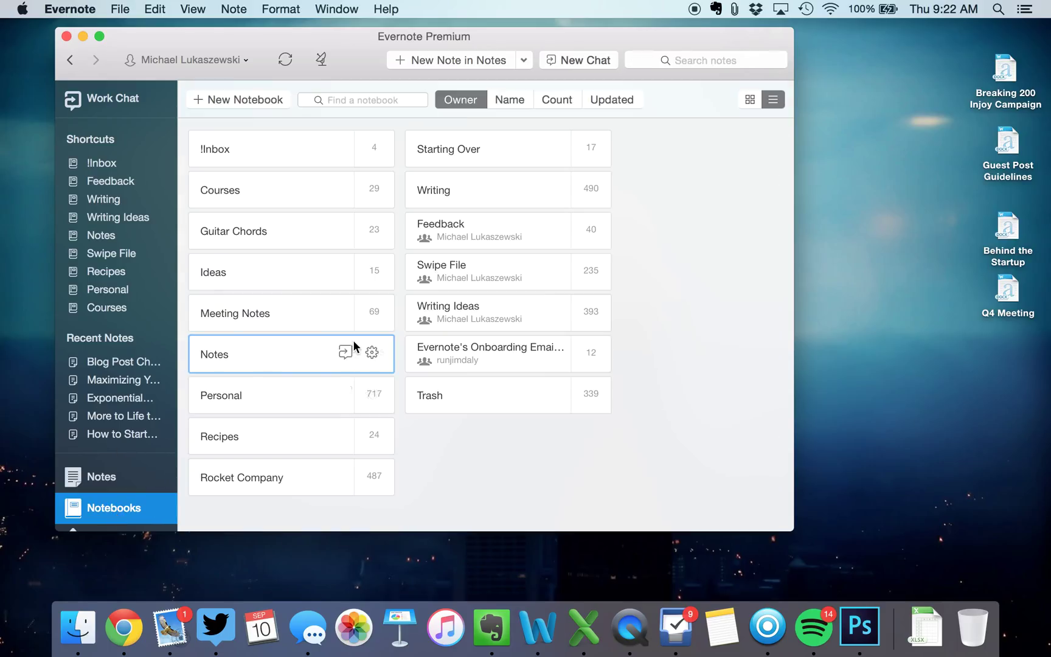
{"action": "left_click", "coordinate": [592, 465]}
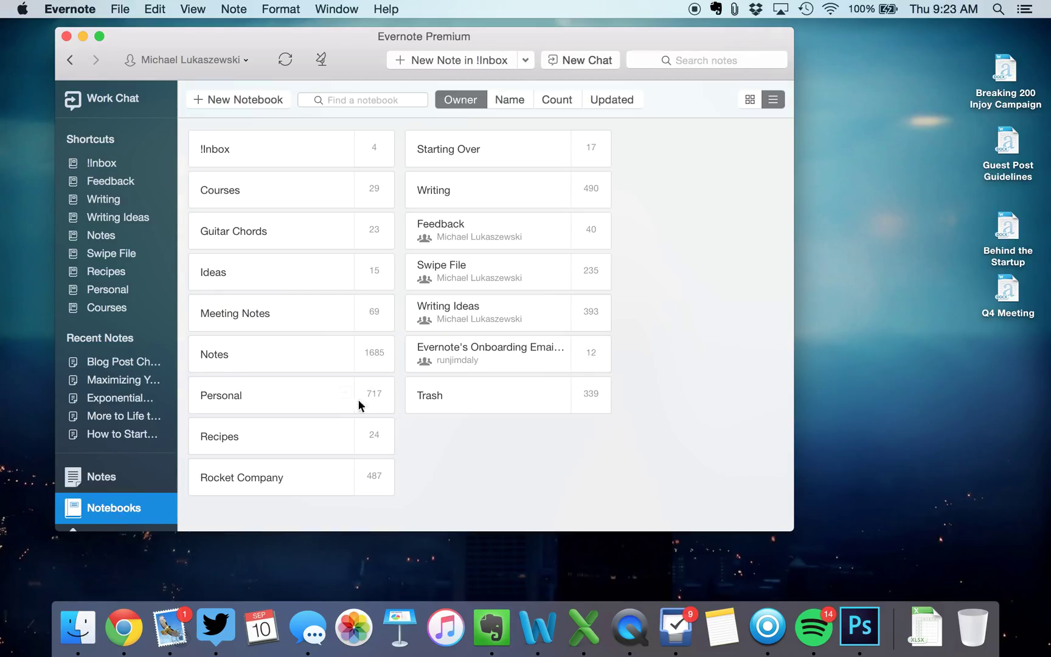
Open Swipe File, view the 'Launch Your Profitable Online Business' note, and enlarge the window
{"action": "mouse_move", "coordinate": [284, 401]}
{"action": "double_click", "coordinate": [494, 272]}
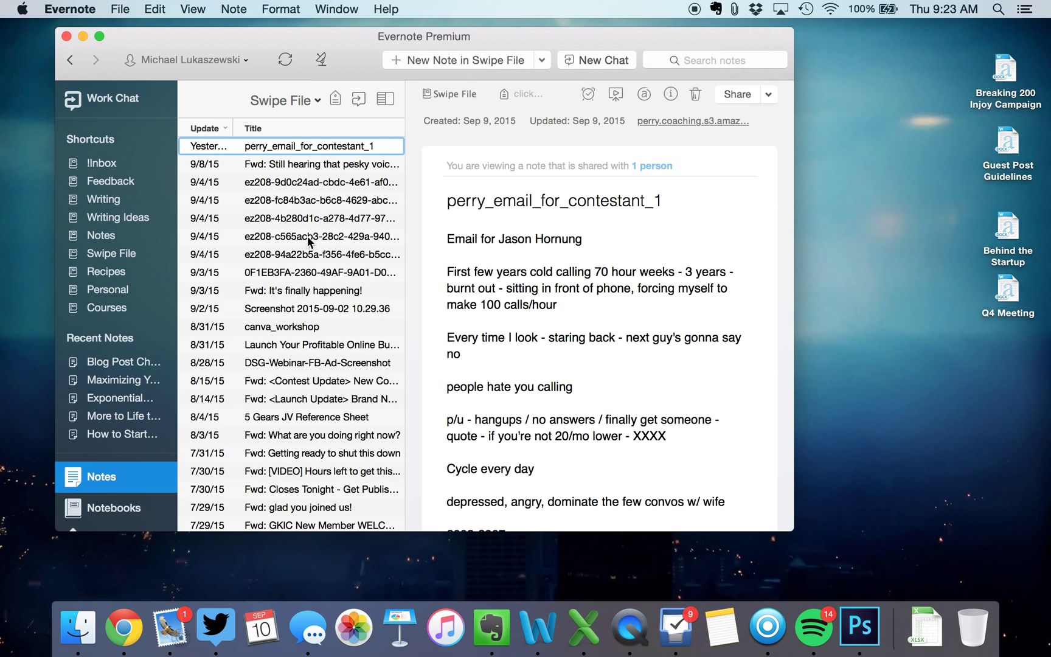
{"action": "scroll", "coordinate": [577, 285], "scroll_direction": "down", "scroll_amount": 20}
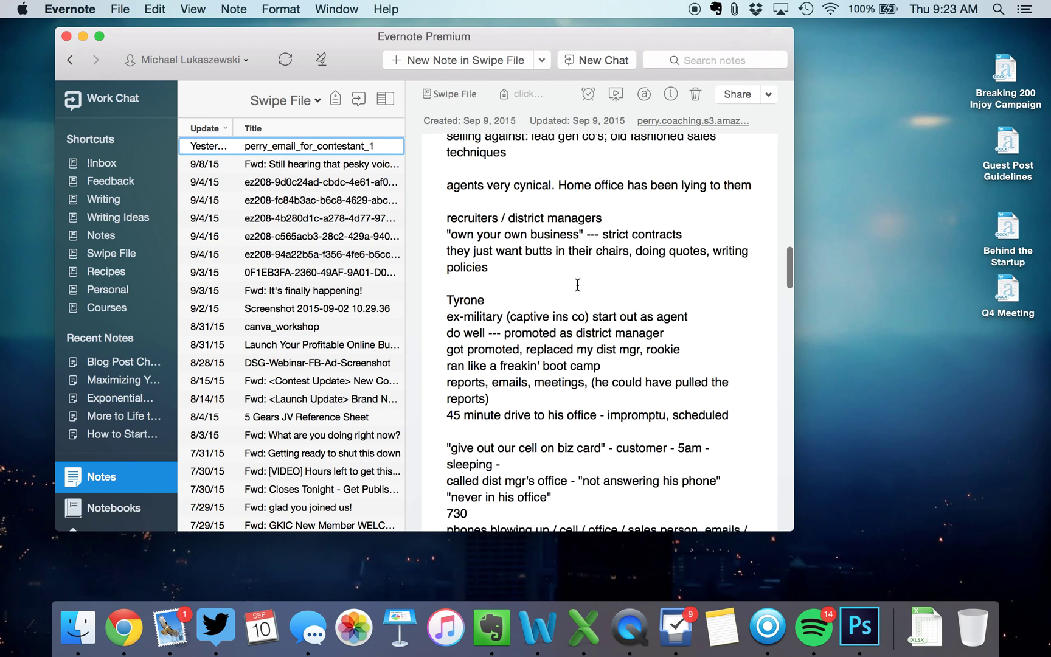
{"action": "scroll", "coordinate": [578, 284], "scroll_direction": "up", "scroll_amount": 15}
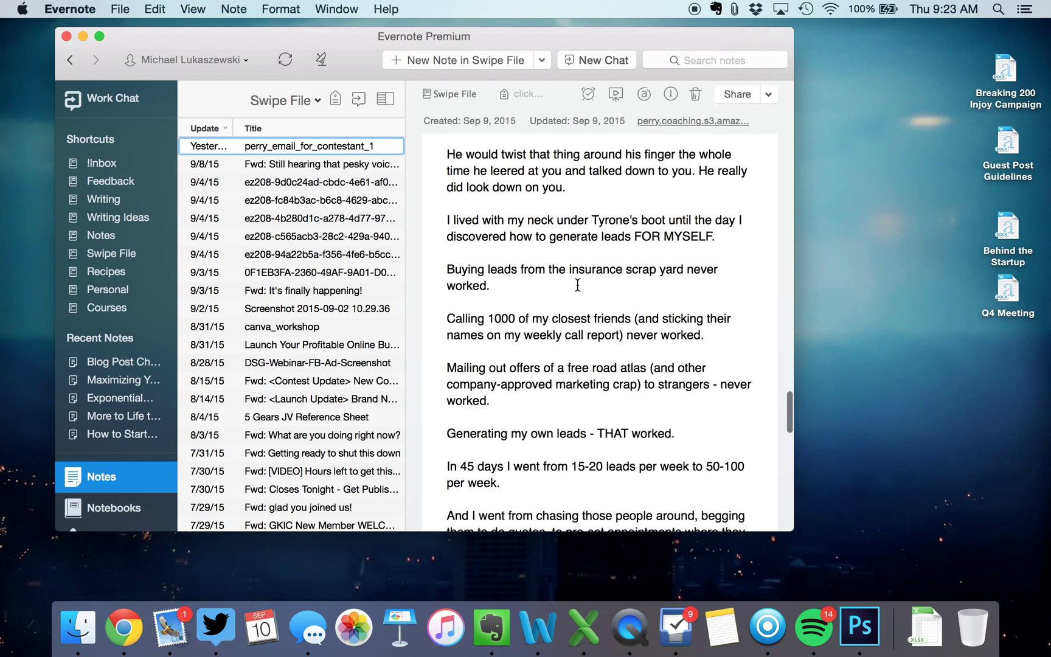
{"action": "scroll", "coordinate": [577, 284], "scroll_direction": "up", "scroll_amount": 15}
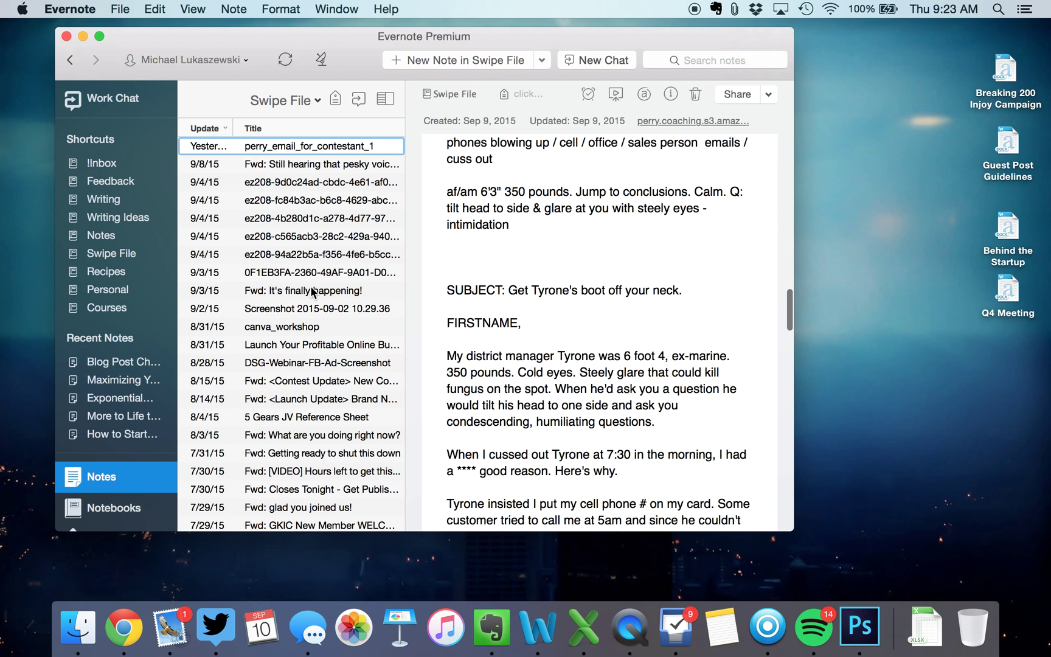
{"action": "left_click", "coordinate": [317, 343]}
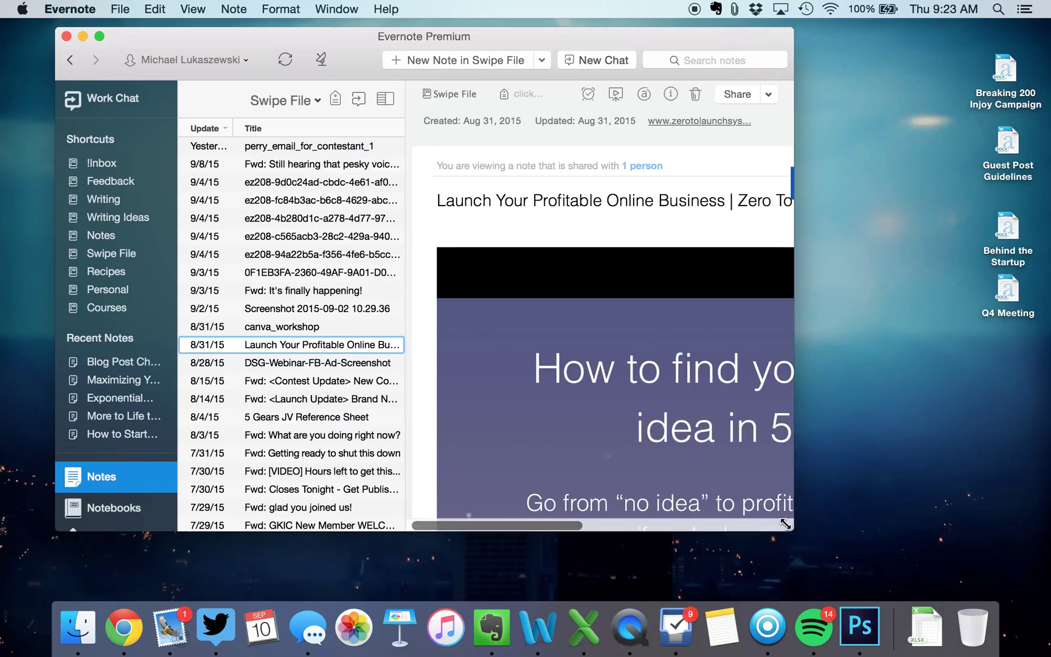
{"action": "left_click_drag", "start_coordinate": [793, 531], "coordinate": [1047, 572]}
Read the forwarded 'glad you joined us!' email note in Swipe File
{"action": "scroll", "coordinate": [921, 408], "scroll_direction": "down", "scroll_amount": 10}
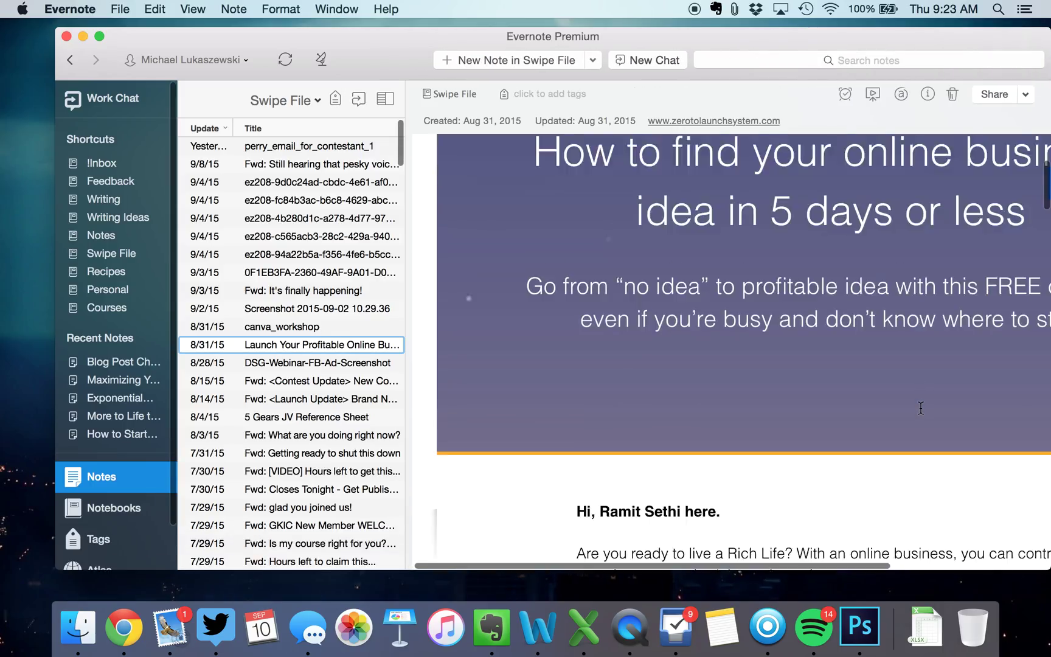
{"action": "scroll", "coordinate": [921, 409], "scroll_direction": "down", "scroll_amount": 15}
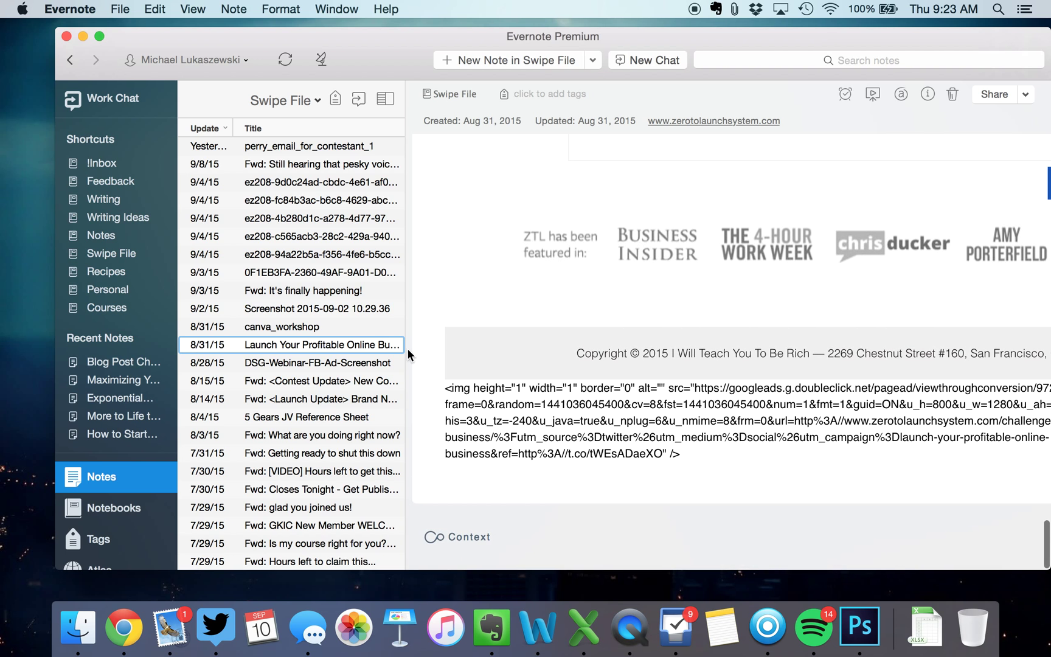
{"action": "left_click", "coordinate": [306, 508]}
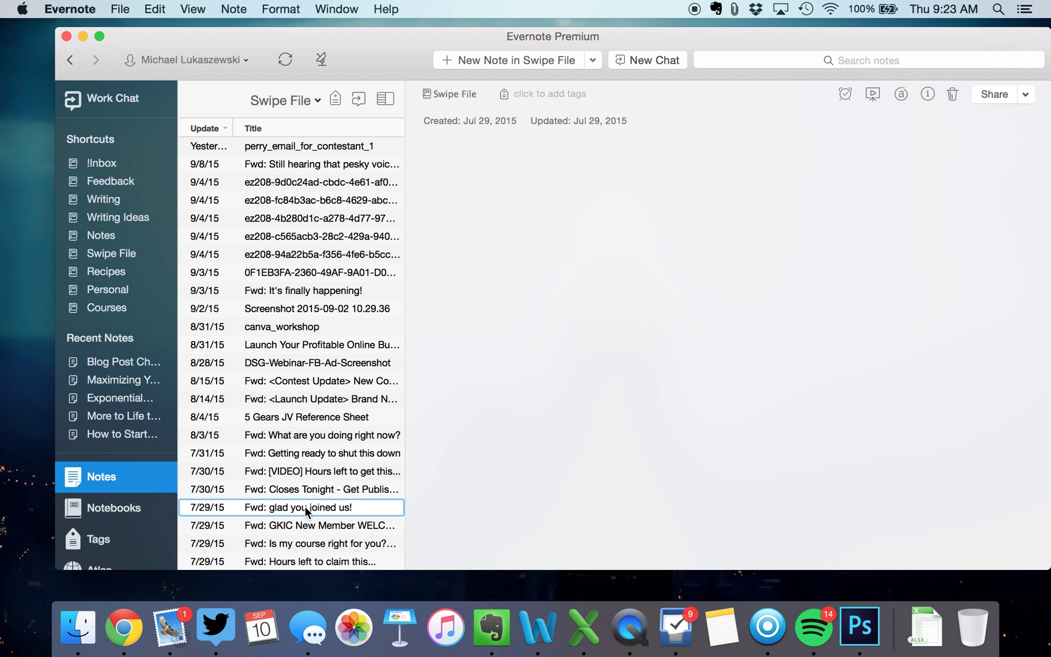
{"action": "scroll", "coordinate": [650, 345], "scroll_direction": "down", "scroll_amount": 10}
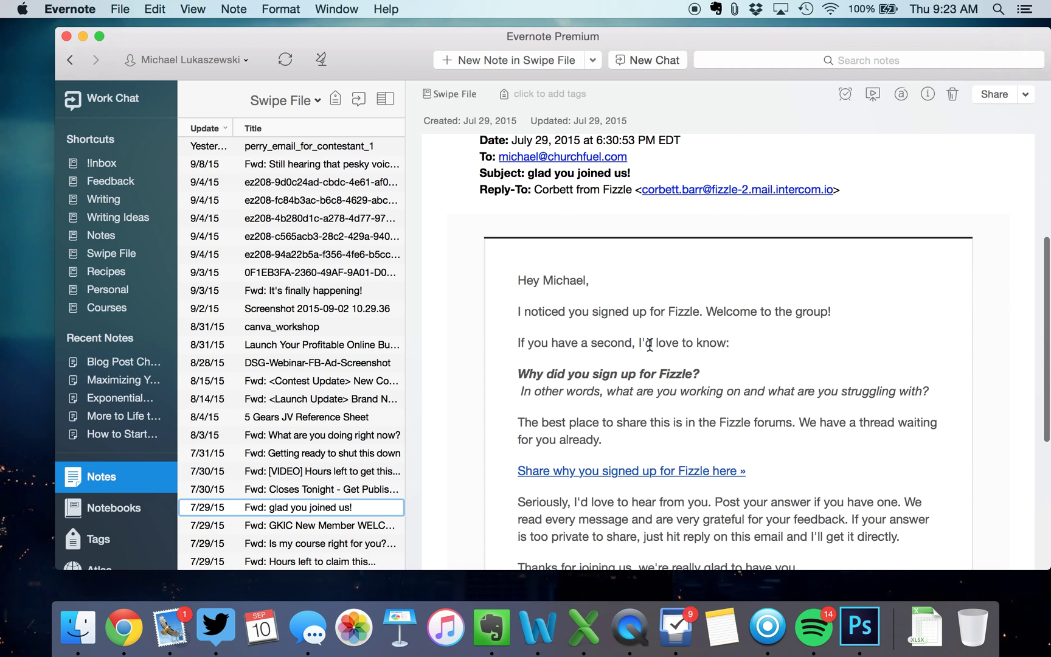
{"action": "scroll", "coordinate": [648, 349], "scroll_direction": "up", "scroll_amount": 2}
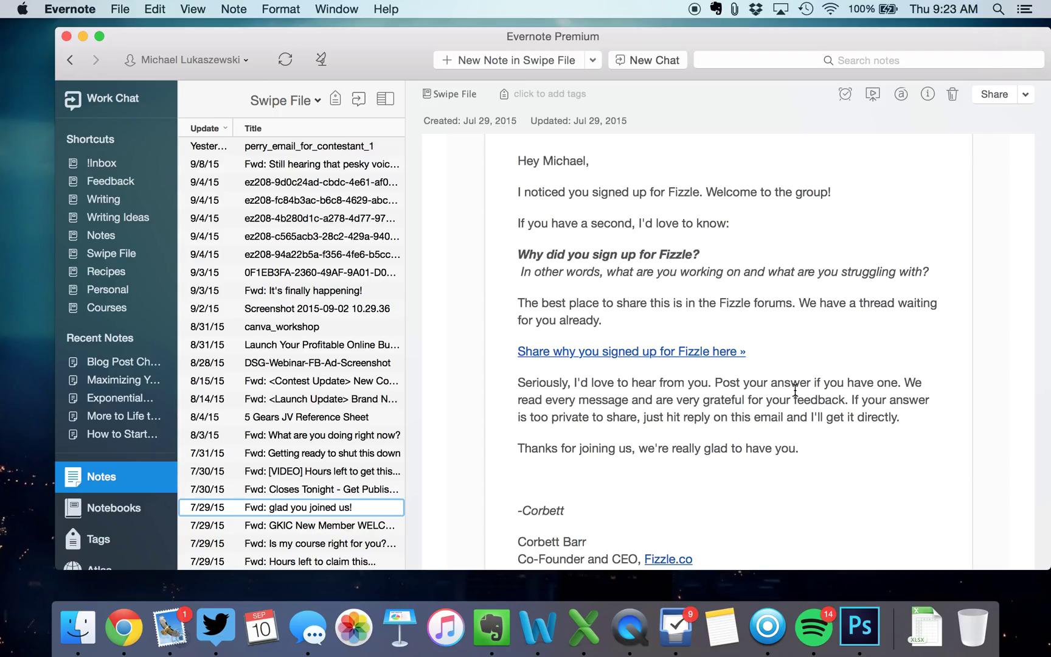
{"action": "scroll", "coordinate": [267, 429], "scroll_direction": "down", "scroll_amount": 5}
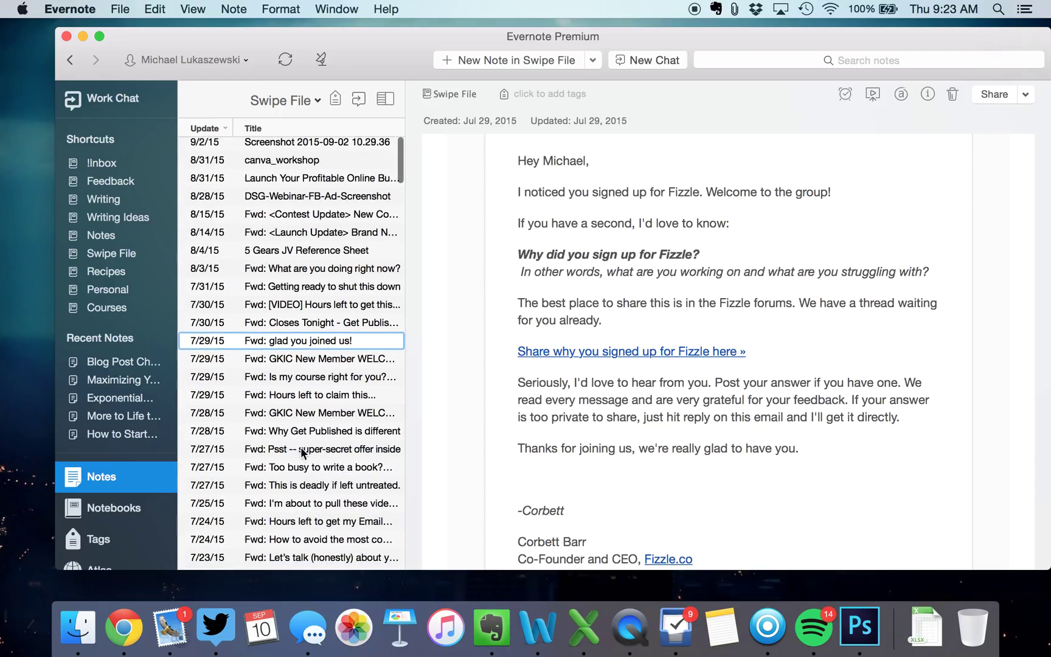
Read the forwarded 'Too busy to write a book?' webinar email, return to notebooks, and close the window
{"action": "left_click", "coordinate": [303, 465]}
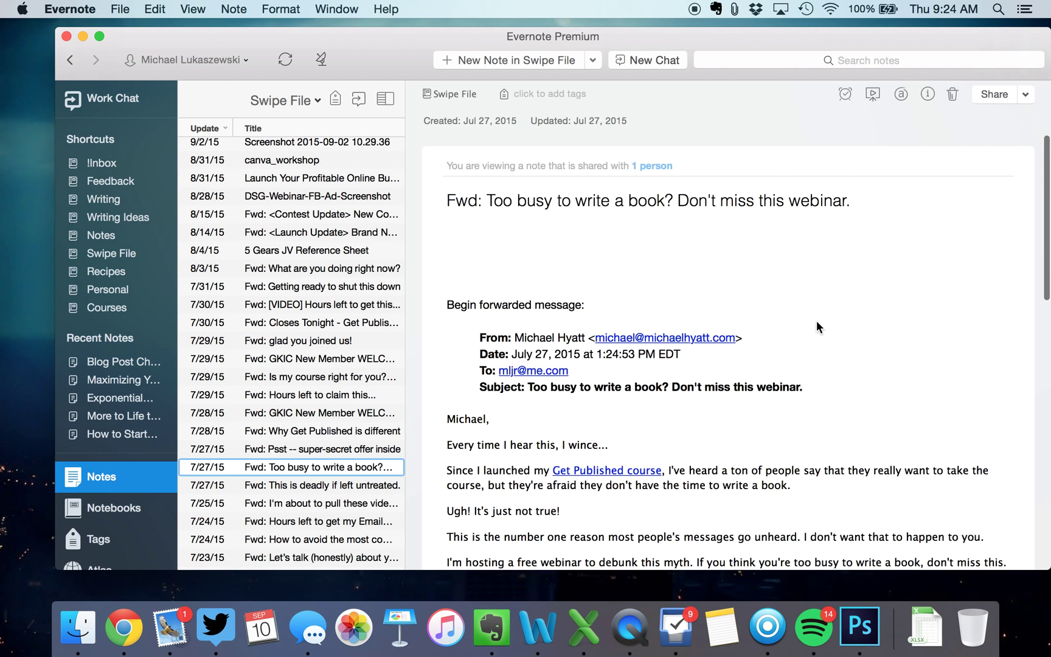
{"action": "scroll", "coordinate": [816, 321], "scroll_direction": "down", "scroll_amount": 4}
{"action": "scroll", "coordinate": [817, 321], "scroll_direction": "down", "scroll_amount": 15}
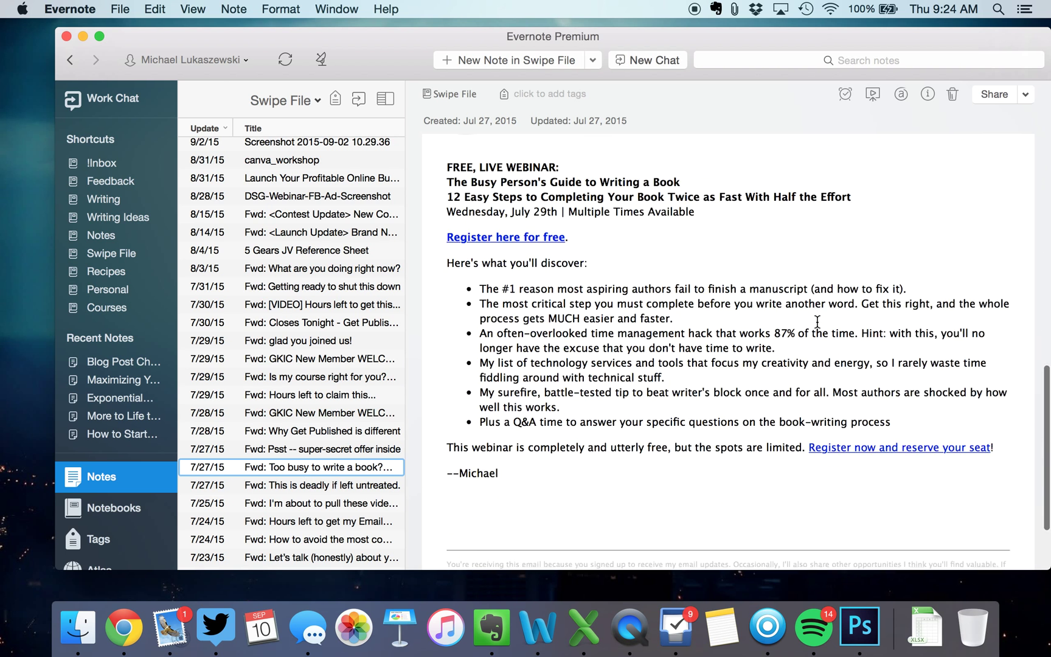
{"action": "scroll", "coordinate": [817, 322], "scroll_direction": "up", "scroll_amount": 20}
{"action": "scroll", "coordinate": [887, 371], "scroll_direction": "down", "scroll_amount": 4}
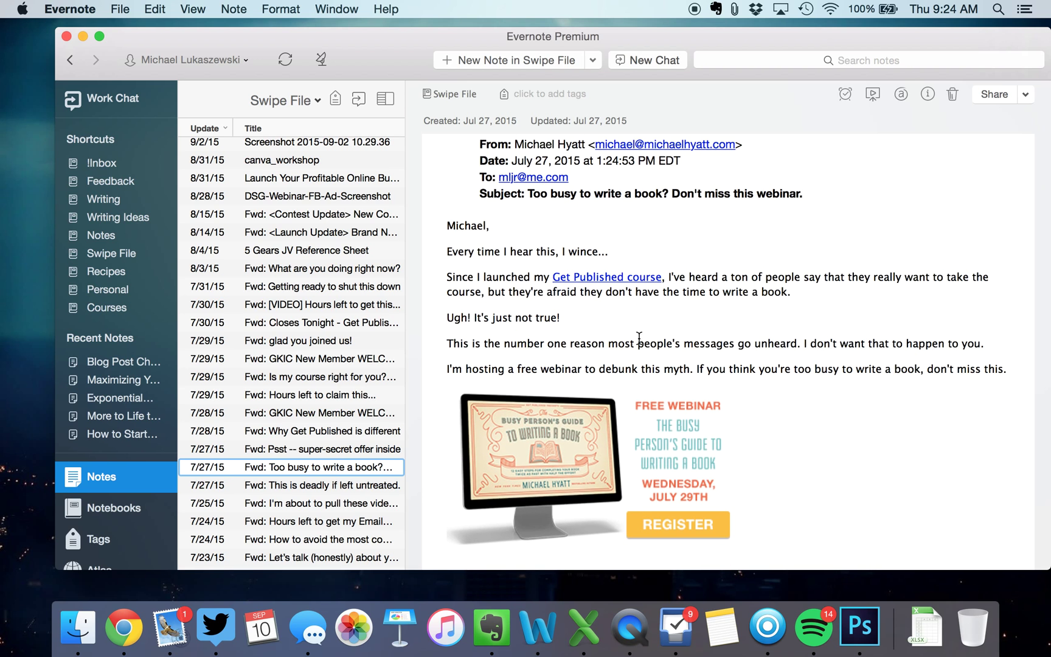
{"action": "scroll", "coordinate": [268, 299], "scroll_direction": "down", "scroll_amount": 2}
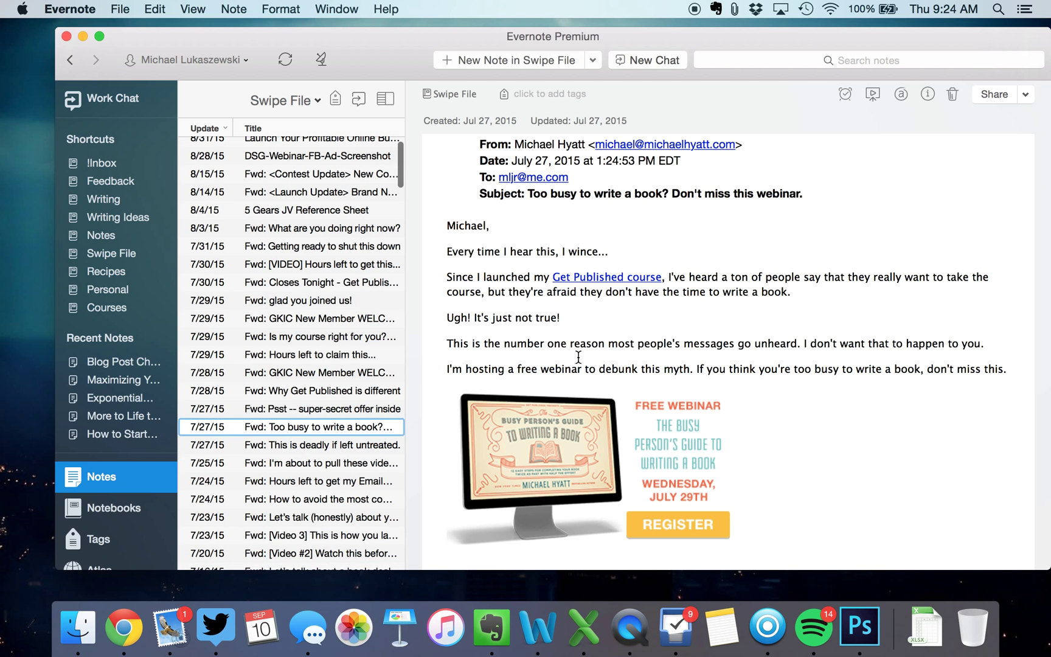
{"action": "scroll", "coordinate": [611, 348], "scroll_direction": "down", "scroll_amount": 3}
{"action": "scroll", "coordinate": [613, 352], "scroll_direction": "down", "scroll_amount": 3}
{"action": "scroll", "coordinate": [297, 313], "scroll_direction": "down", "scroll_amount": 15}
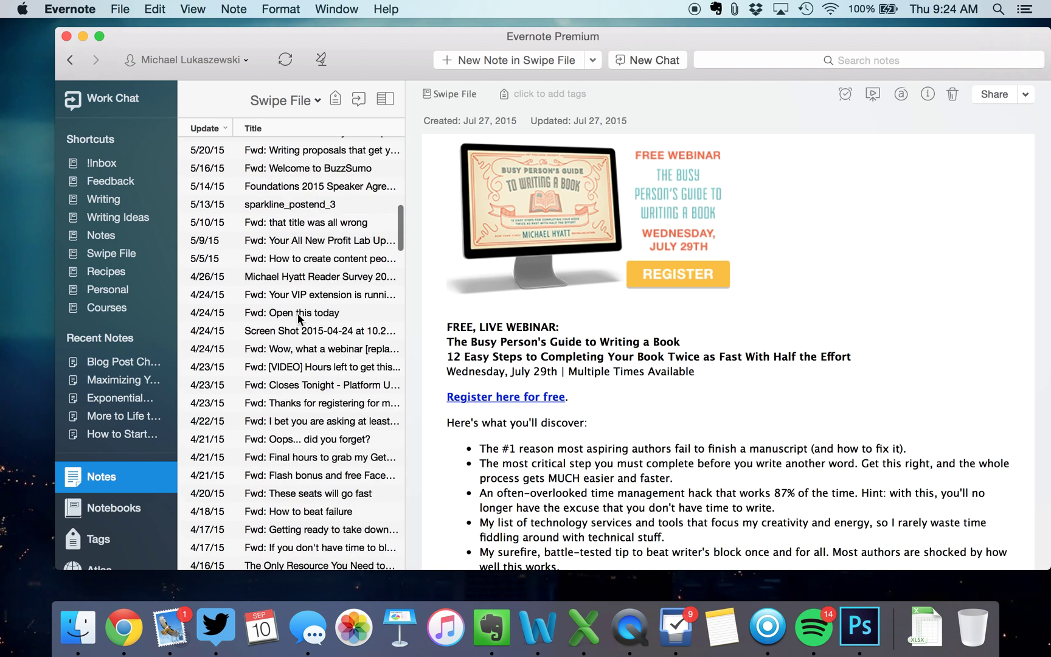
{"action": "scroll", "coordinate": [298, 313], "scroll_direction": "down", "scroll_amount": 5}
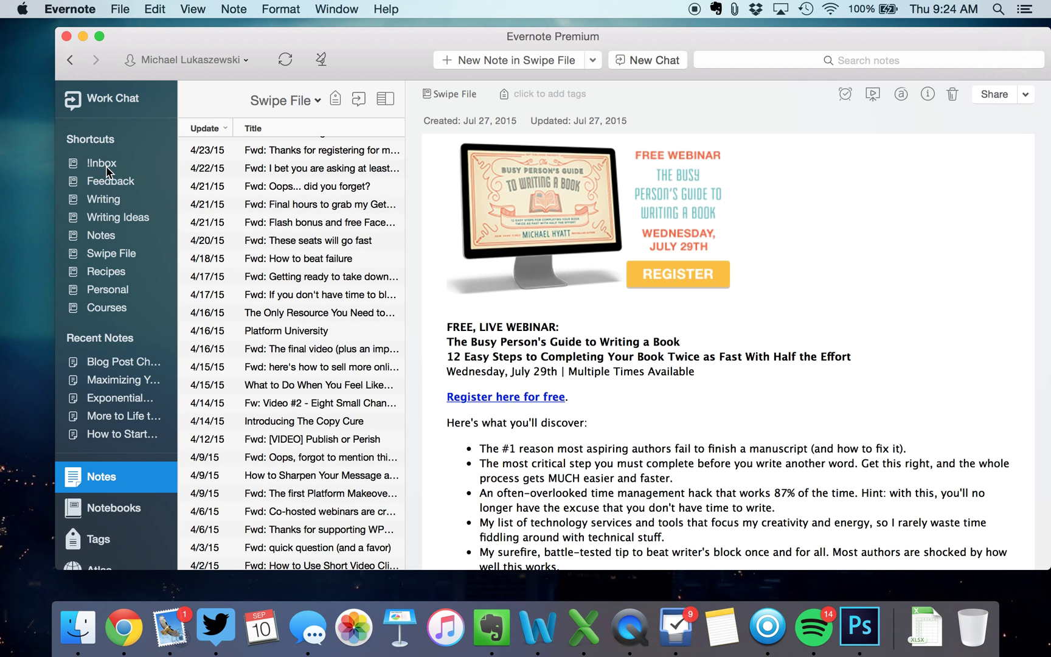
{"action": "left_click", "coordinate": [144, 512]}
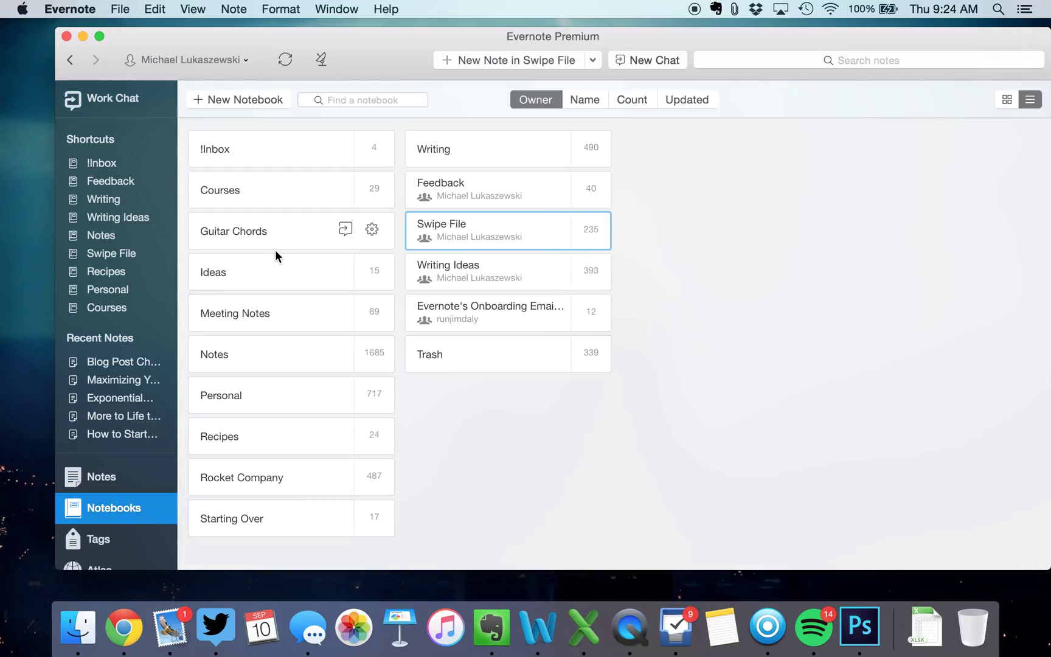
{"action": "left_click", "coordinate": [66, 36]}
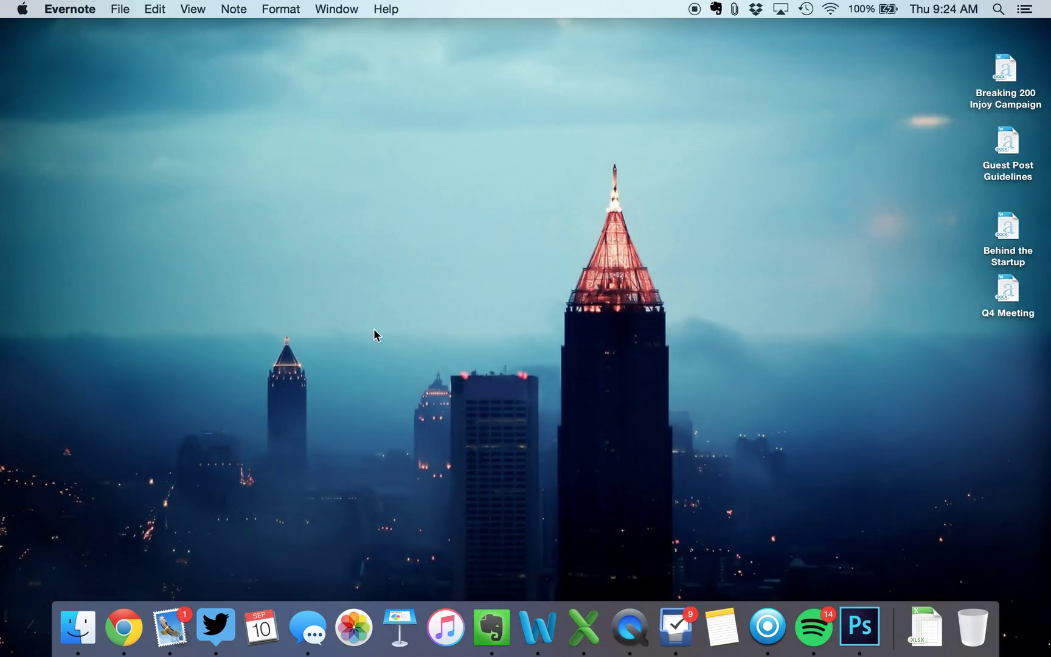
Open Chrome, load the ESPN homepage, and open the Mayweather WADA-banned IV article
{"action": "left_click", "coordinate": [354, 301]}
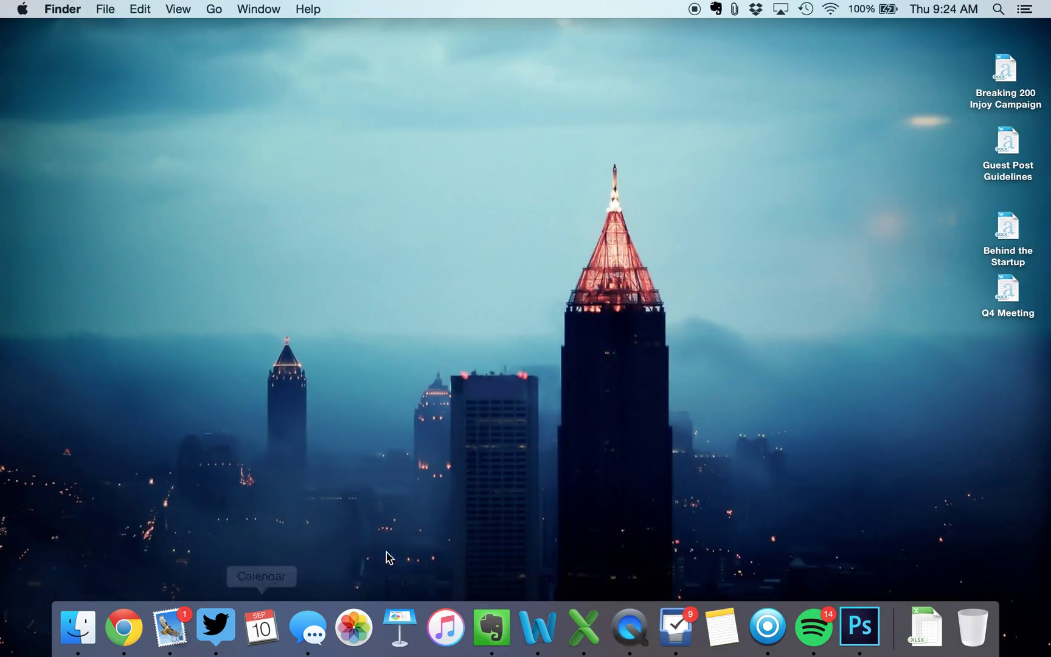
{"action": "left_click", "coordinate": [121, 636]}
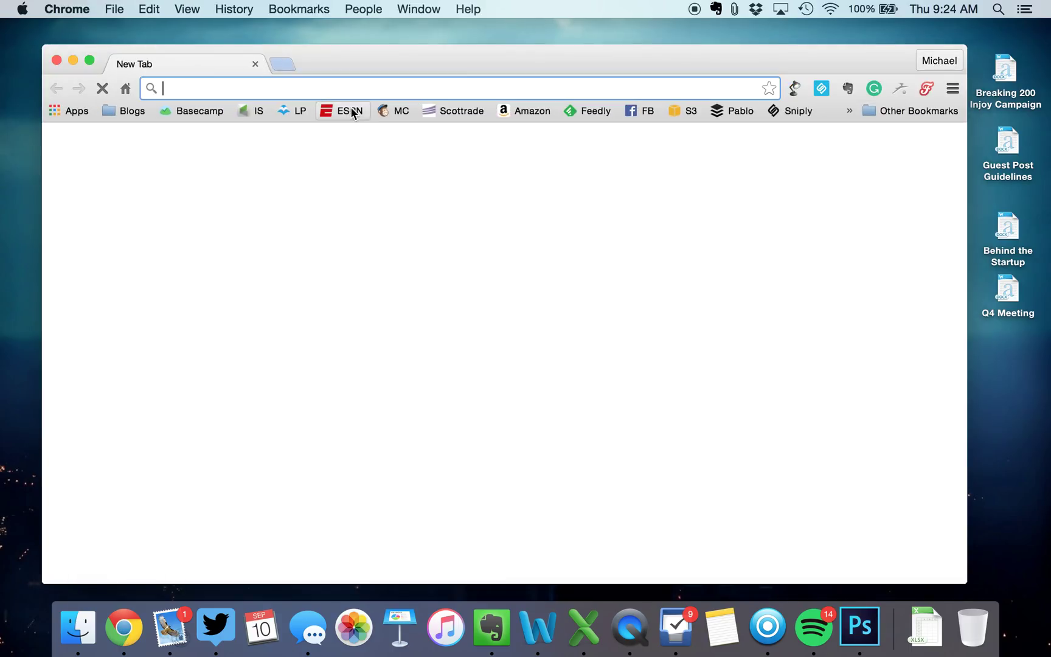
{"action": "left_click", "coordinate": [352, 112]}
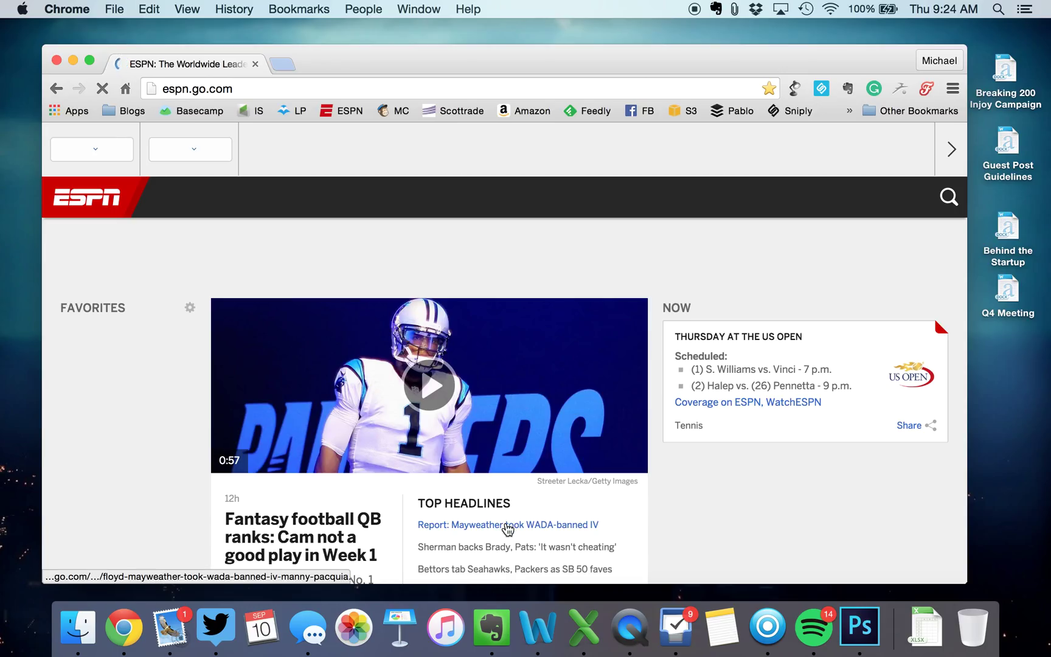
{"action": "left_click", "coordinate": [508, 527]}
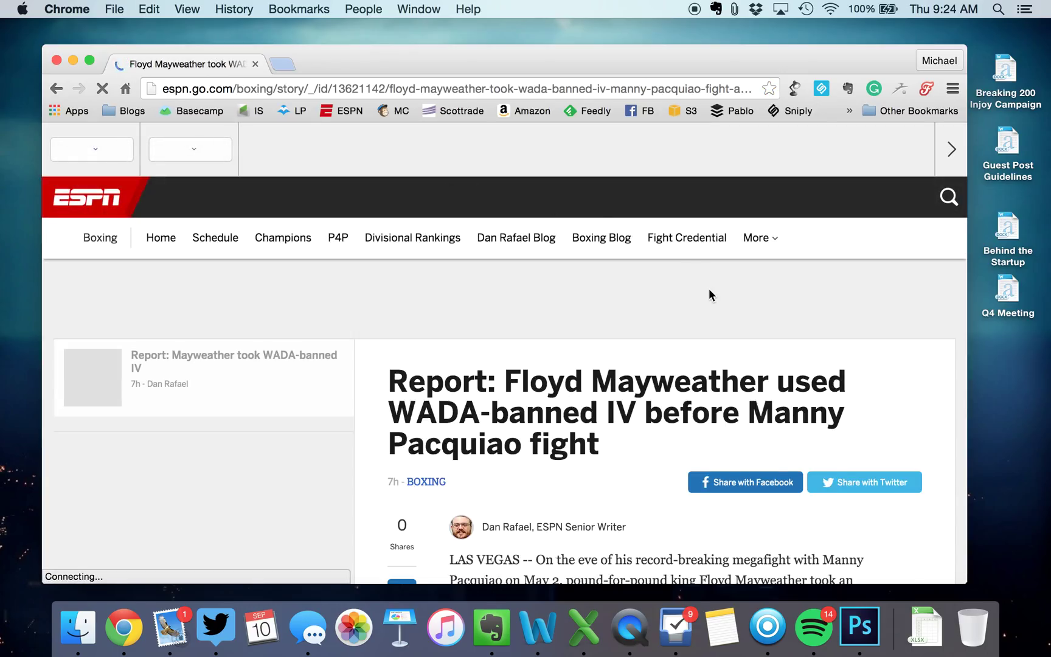
{"action": "scroll", "coordinate": [711, 295], "scroll_direction": "down", "scroll_amount": 2}
{"action": "scroll", "coordinate": [711, 295], "scroll_direction": "down", "scroll_amount": 1}
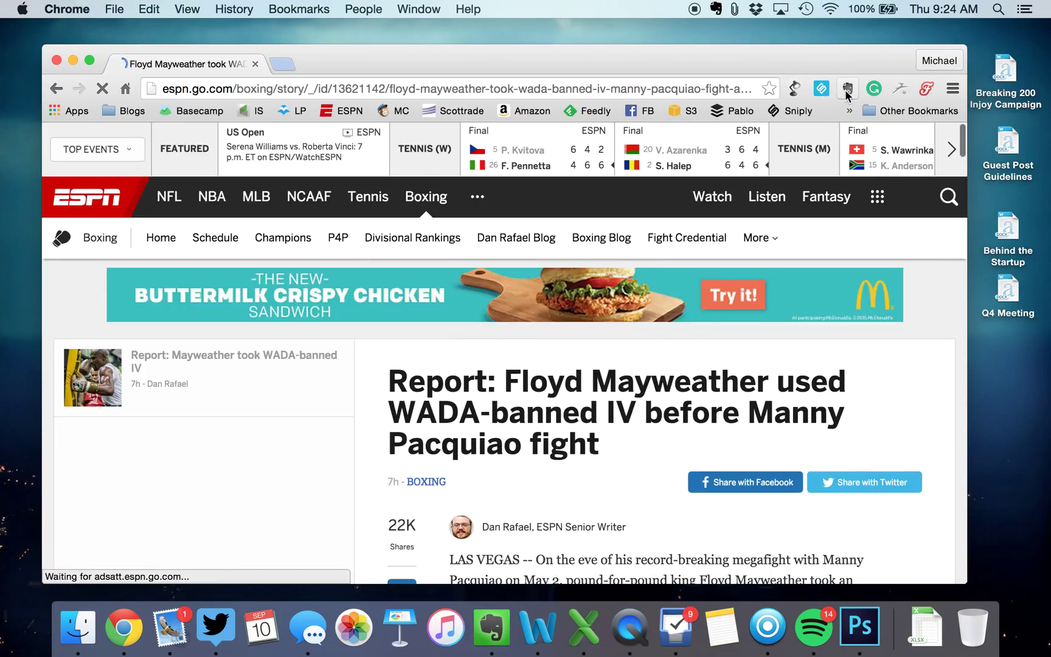
Clip the ESPN article into Evernote as a simplified article
{"action": "left_click", "coordinate": [846, 90]}
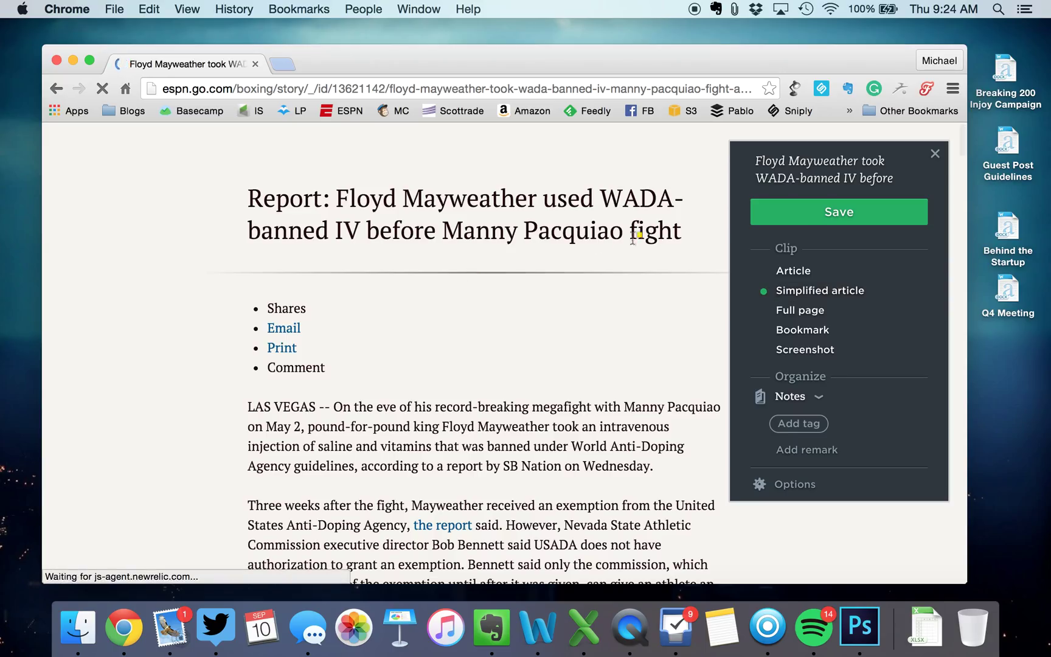
{"action": "left_click", "coordinate": [811, 219]}
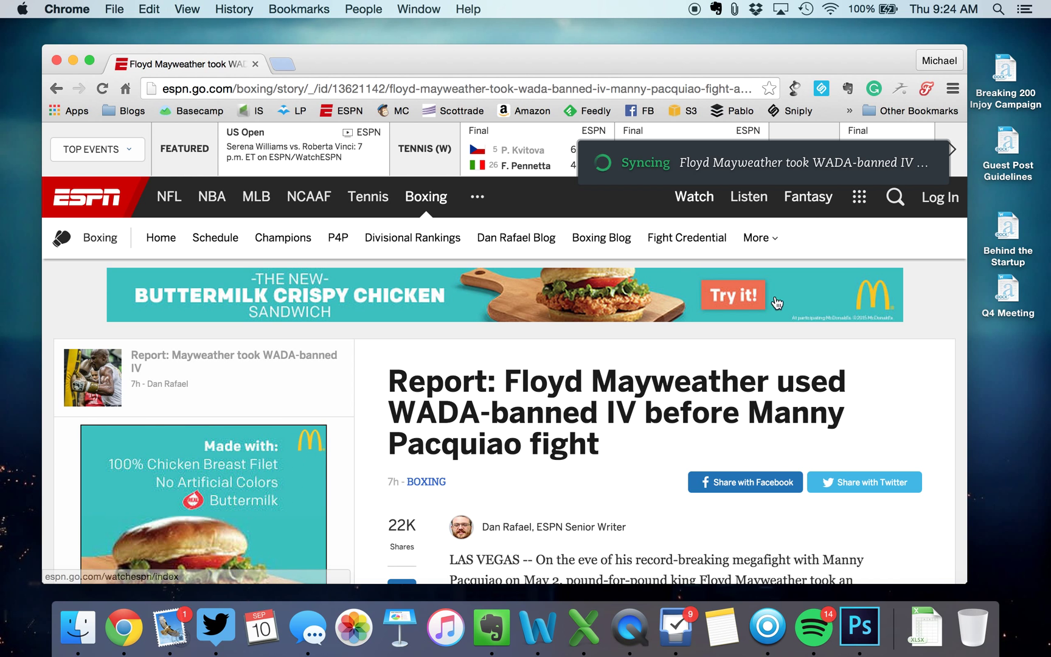
{"action": "scroll", "coordinate": [658, 318], "scroll_direction": "down", "scroll_amount": 10}
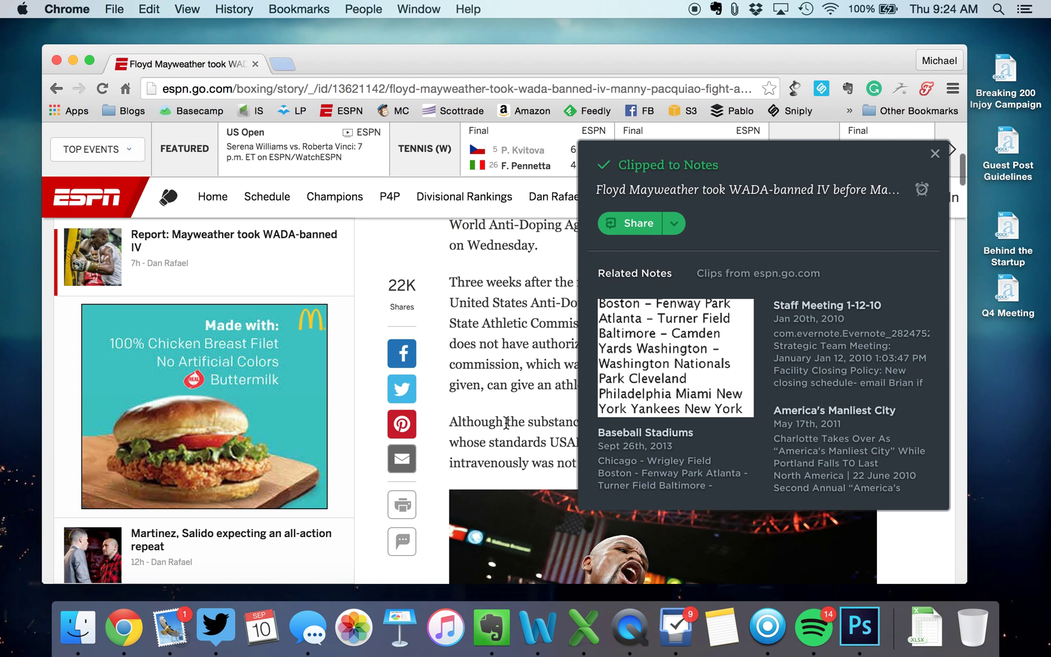
Close the clipping confirmation, scroll through the article, and switch to Mail
{"action": "left_click", "coordinate": [935, 153]}
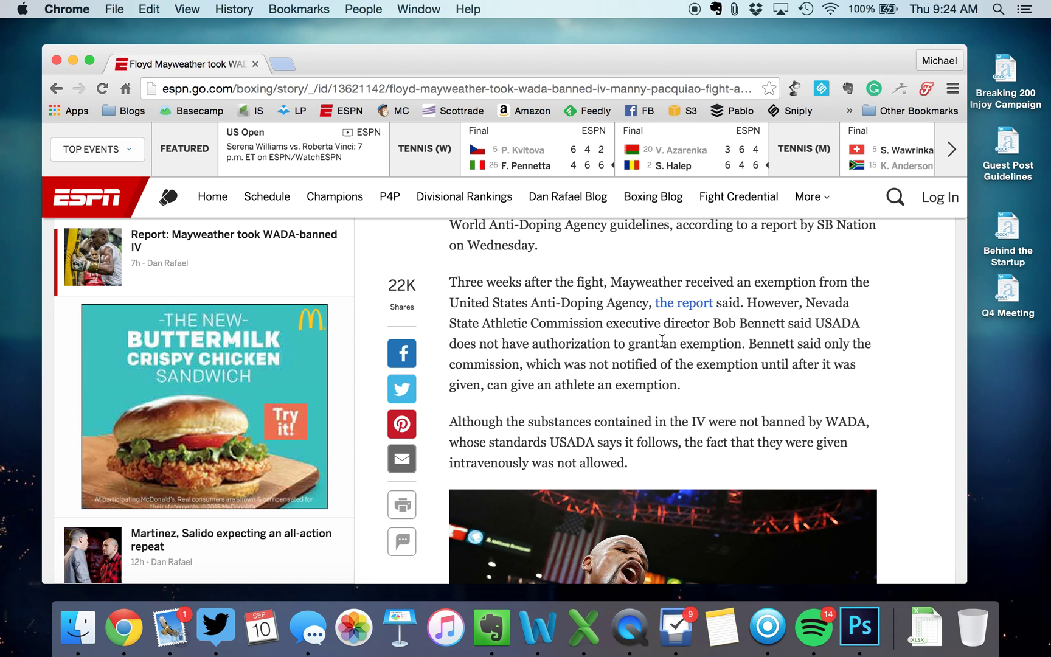
{"action": "scroll", "coordinate": [661, 341], "scroll_direction": "down", "scroll_amount": 3}
{"action": "scroll", "coordinate": [661, 345], "scroll_direction": "up", "scroll_amount": 10}
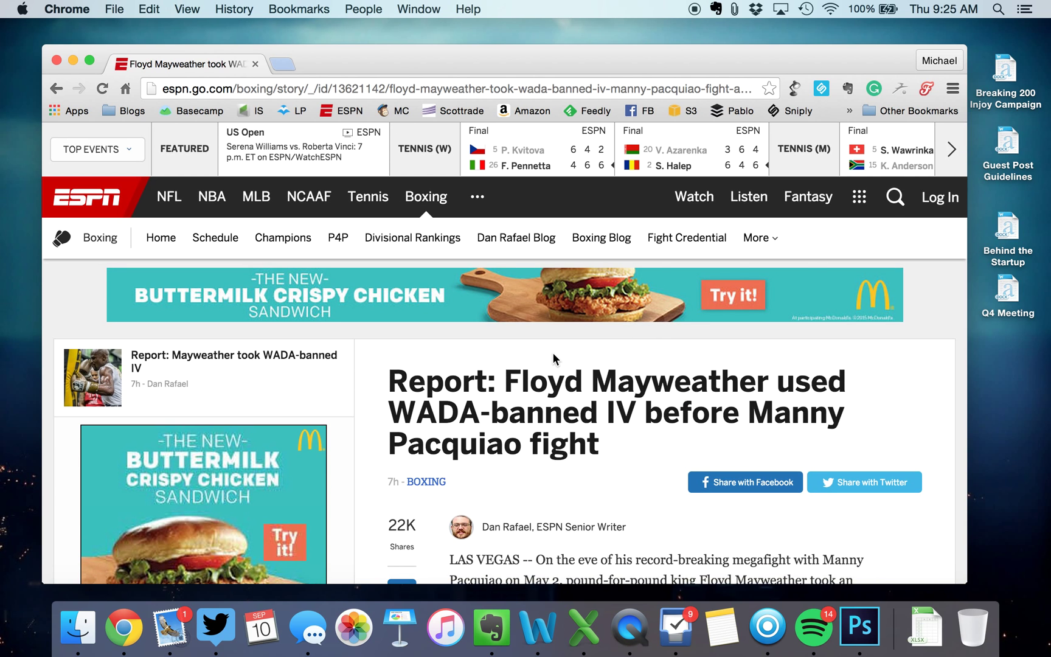
{"action": "scroll", "coordinate": [571, 426], "scroll_direction": "down", "scroll_amount": 3}
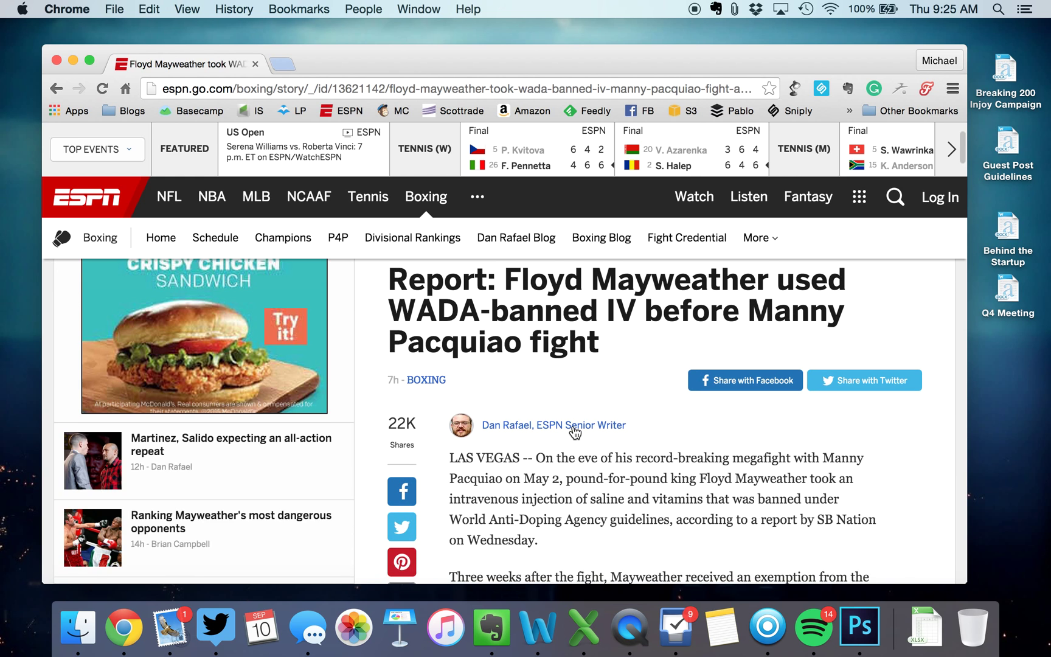
{"action": "scroll", "coordinate": [571, 432], "scroll_direction": "down", "scroll_amount": 6}
{"action": "scroll", "coordinate": [573, 426], "scroll_direction": "up", "scroll_amount": 10}
{"action": "scroll", "coordinate": [573, 426], "scroll_direction": "down", "scroll_amount": 2}
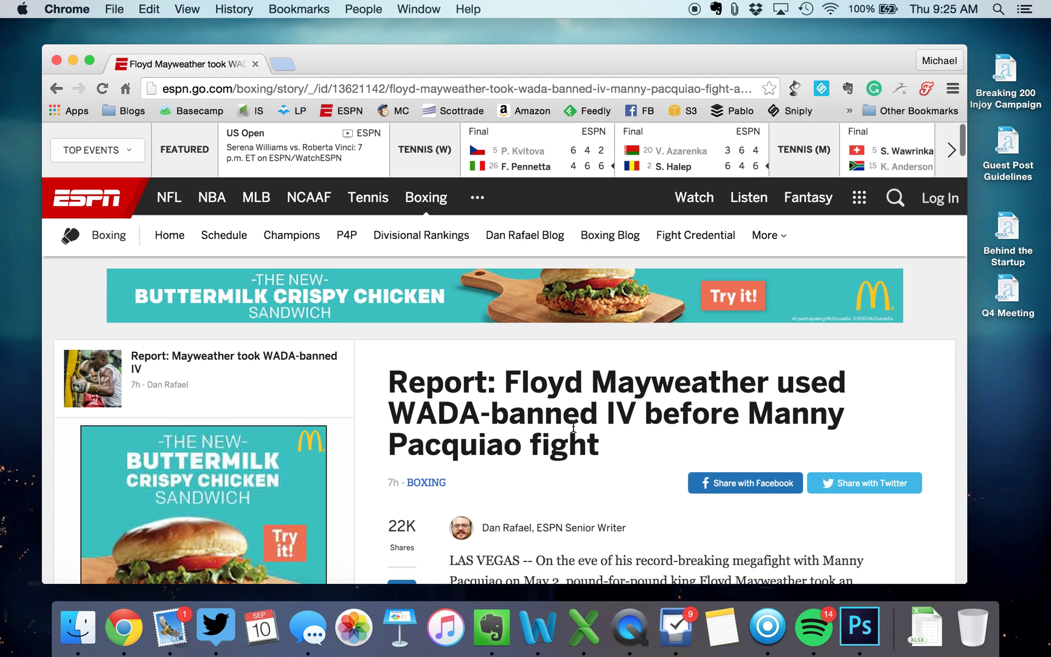
{"action": "scroll", "coordinate": [573, 426], "scroll_direction": "down", "scroll_amount": 3}
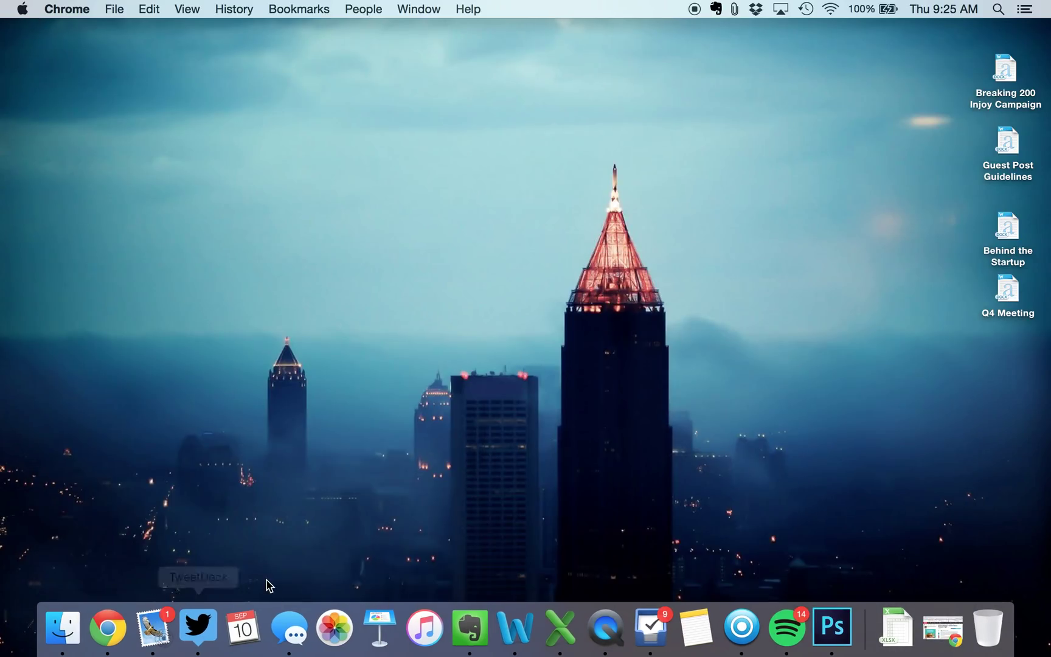
{"action": "left_click", "coordinate": [157, 629]}
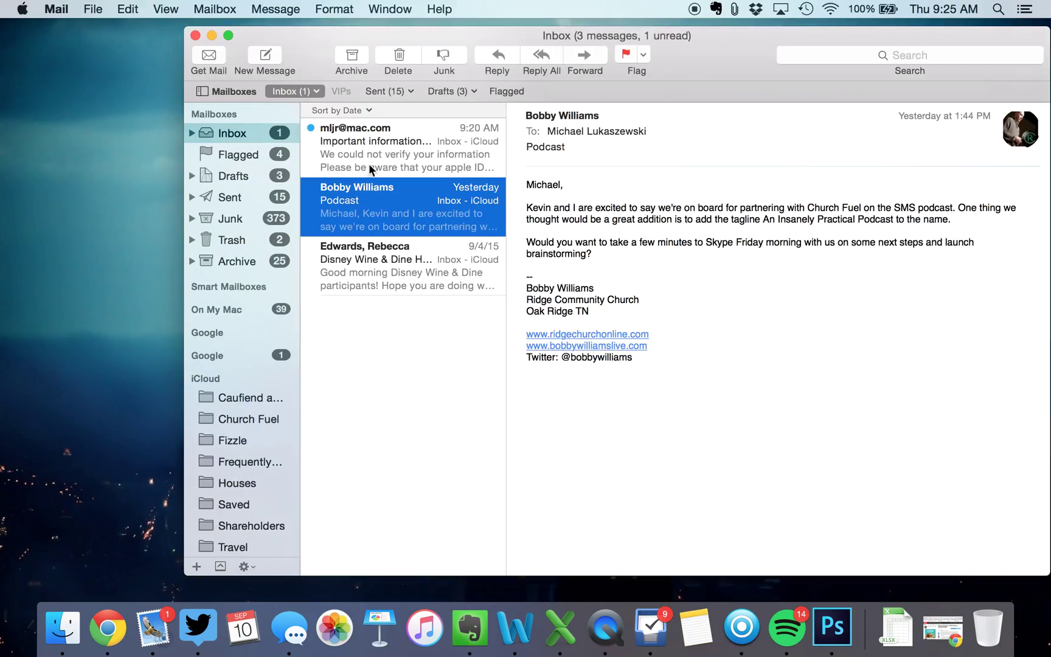
Delete the Apple ID phishing message so the inbox holds two, then forward the Disney Wine & Dine email
{"action": "left_click", "coordinate": [368, 164]}
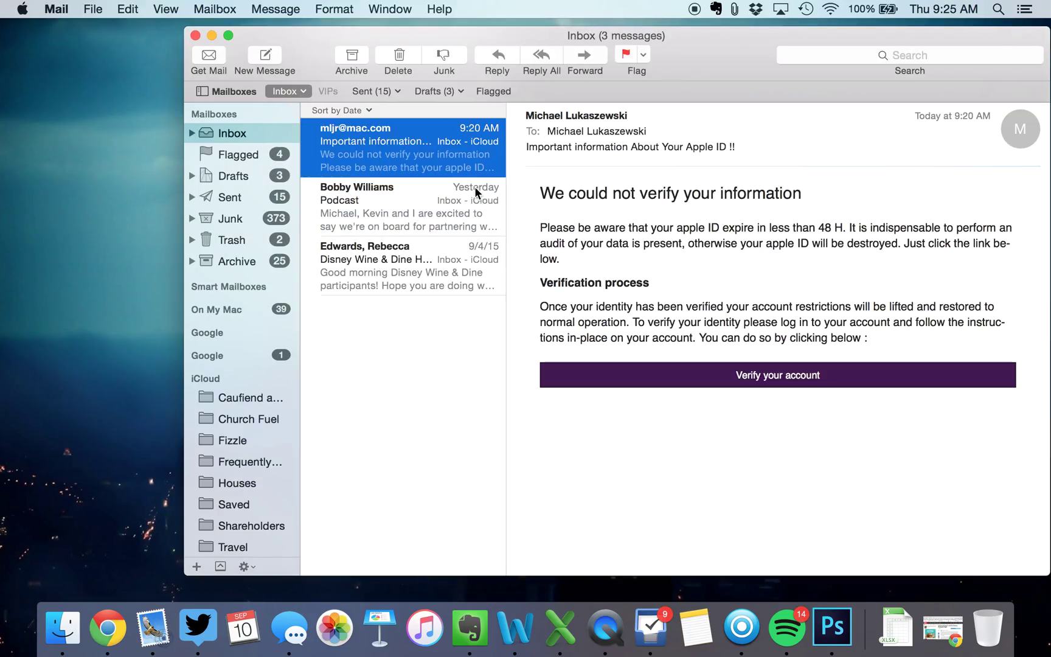
{"action": "left_click_drag", "start_coordinate": [714, 55], "coordinate": [611, 67]}
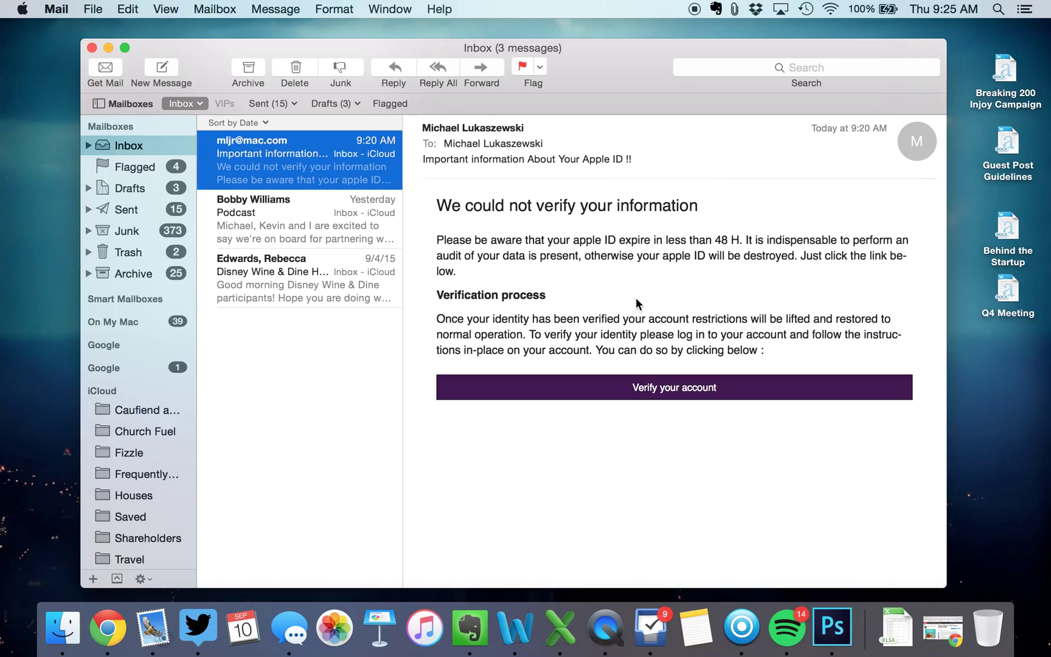
{"action": "key", "text": "BackSpace"}
{"action": "key", "text": "Down"}
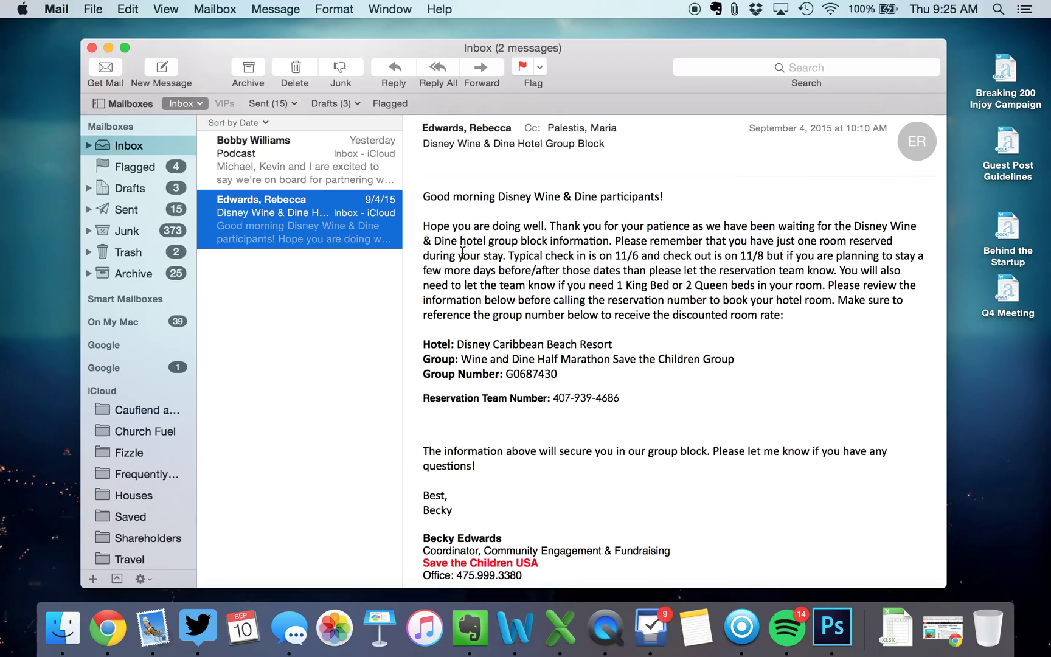
{"action": "left_click", "coordinate": [473, 66]}
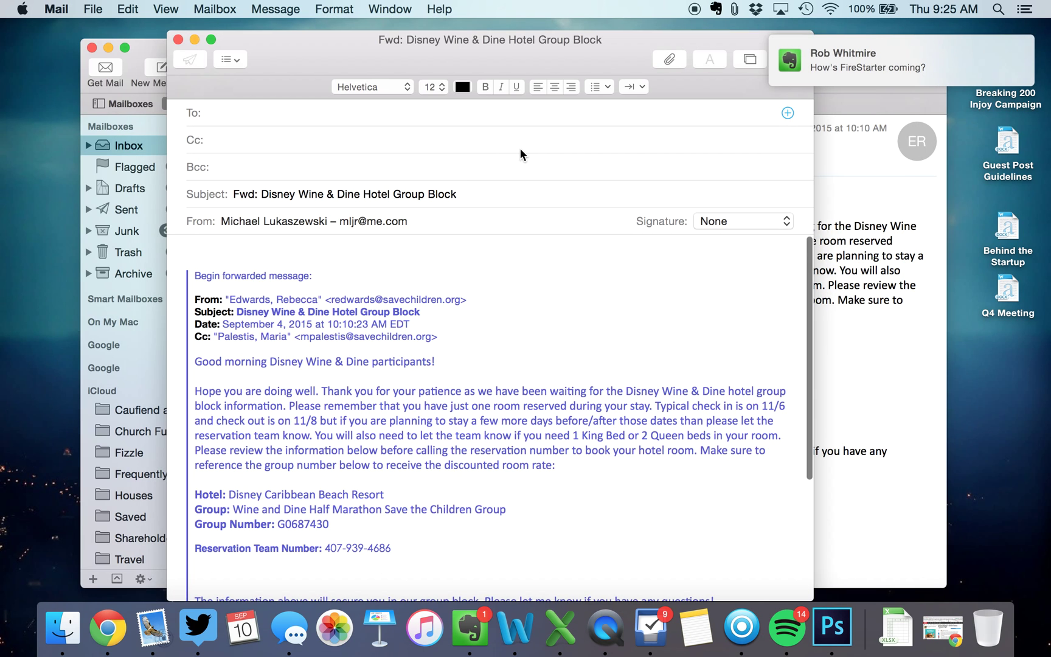
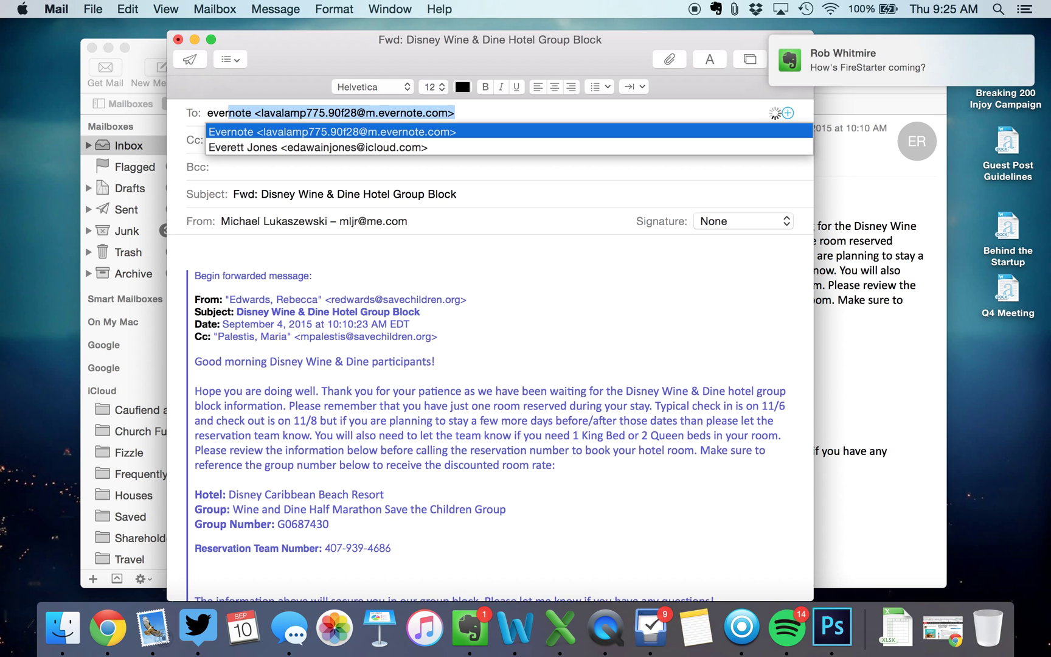
Send the Disney Wine & Dine email to the Evernote import address and minimize Mail
{"action": "key", "text": "Tab"}
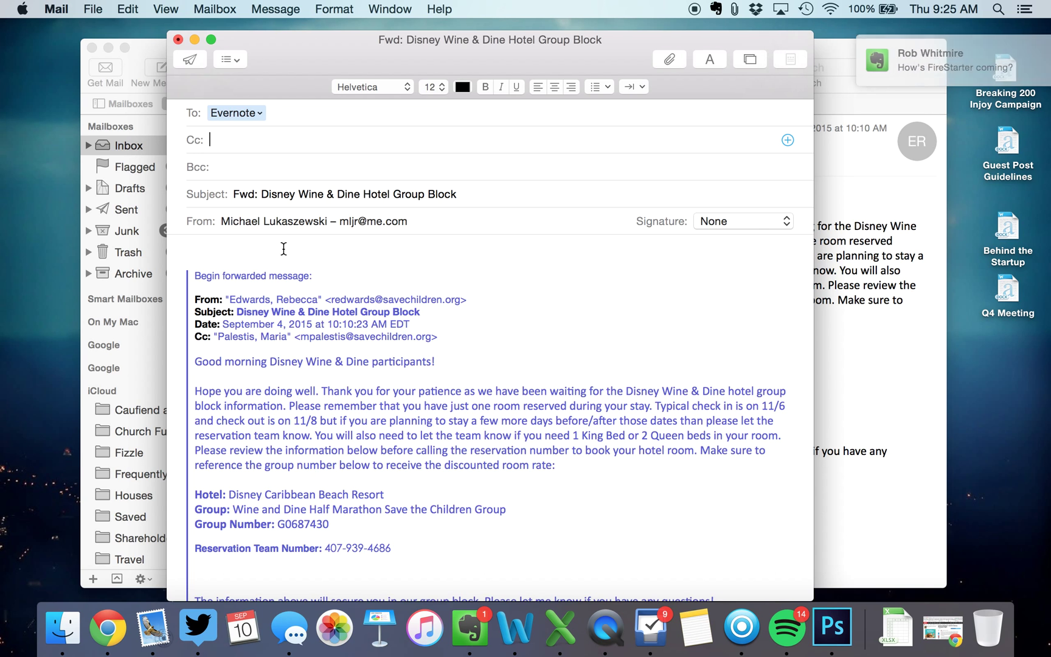
{"action": "left_click", "coordinate": [190, 59]}
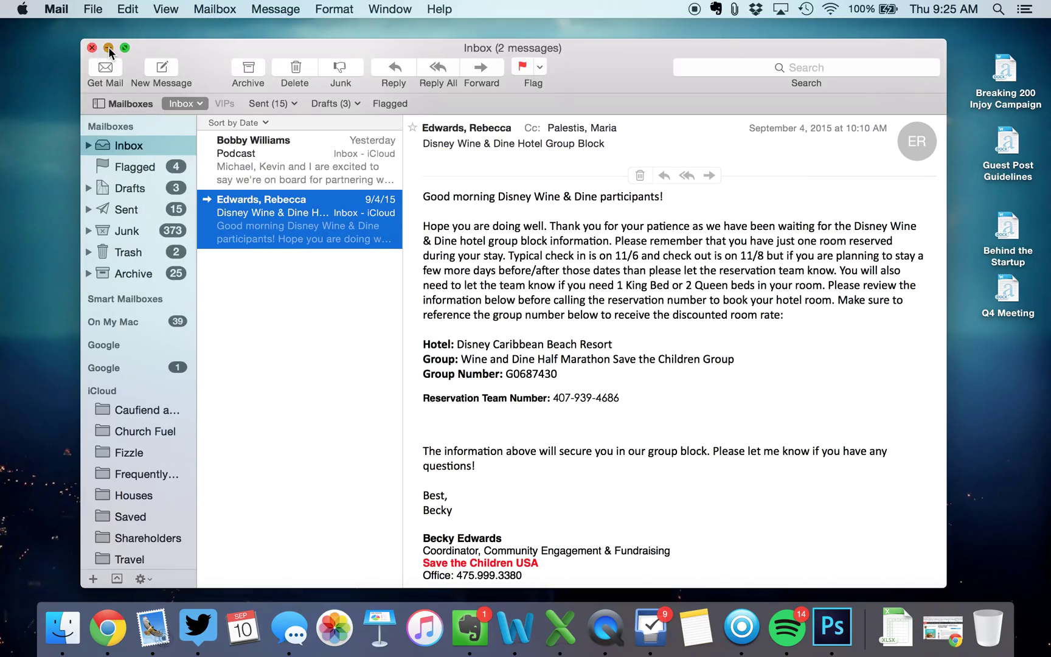
{"action": "left_click", "coordinate": [108, 47]}
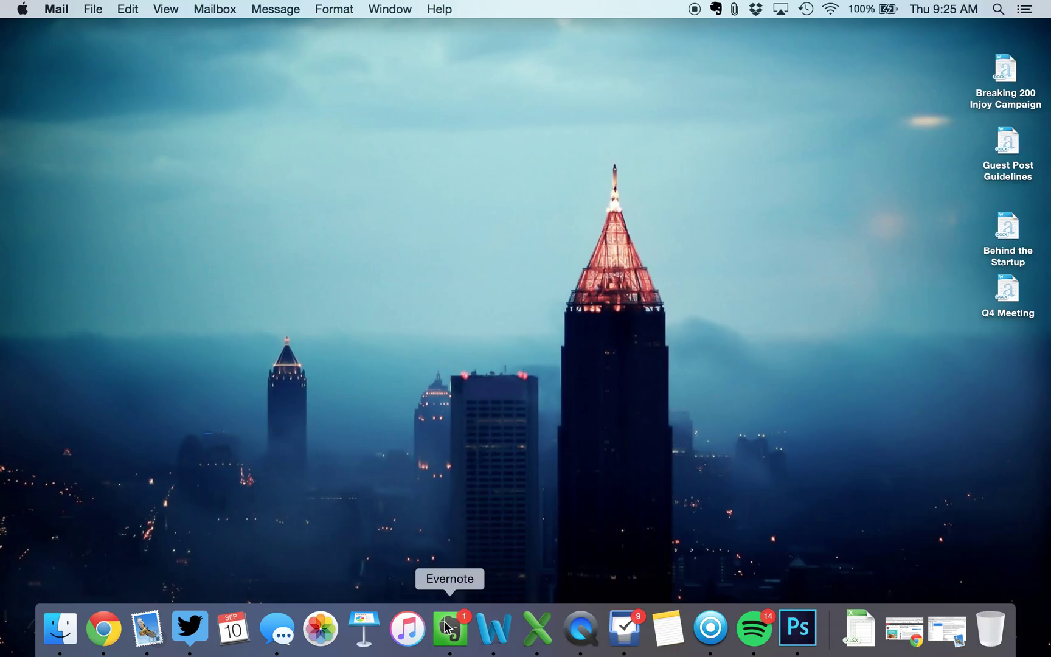
Back in Evernote, open the forwarded Fwd: Disney Wine & Dine Hotel Group Block note in !Inbox
{"action": "left_click", "coordinate": [450, 627]}
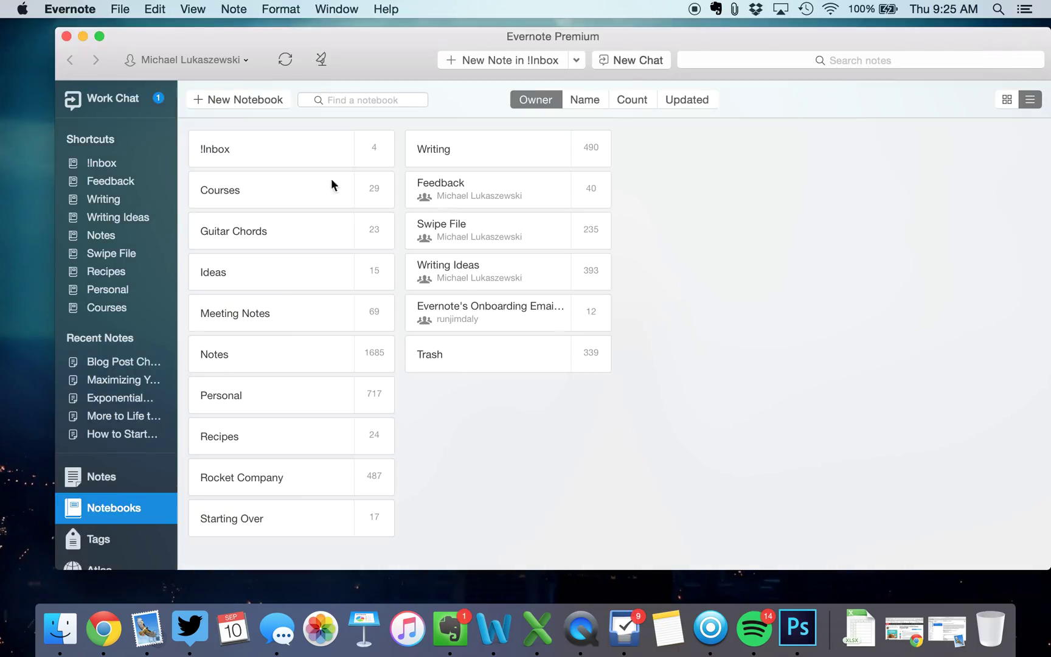
{"action": "left_click", "coordinate": [102, 163]}
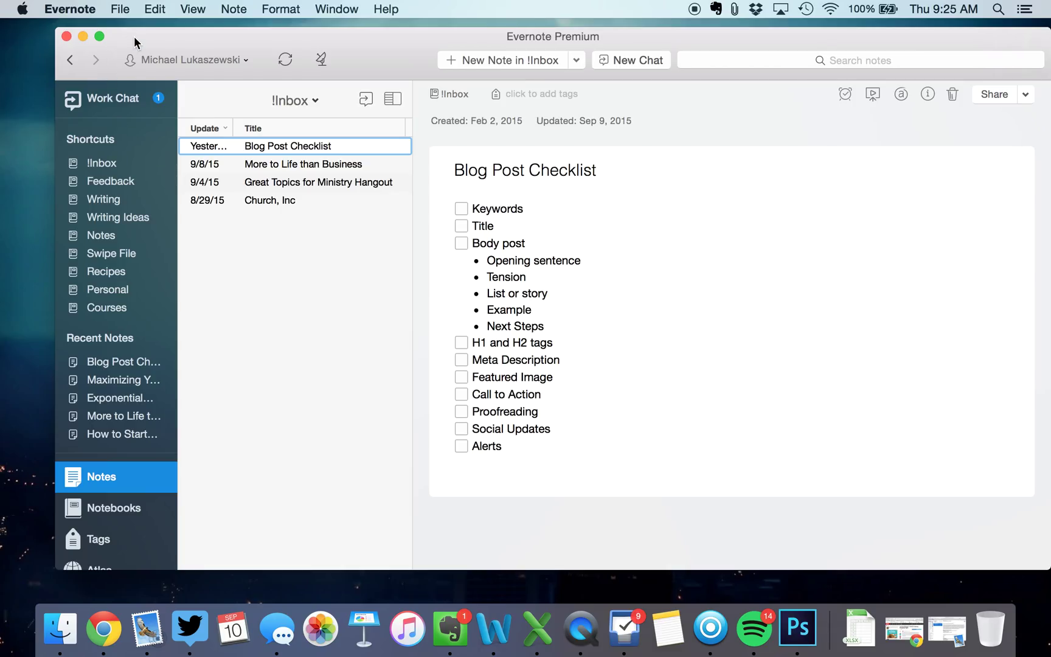
{"action": "key", "text": "super+h"}
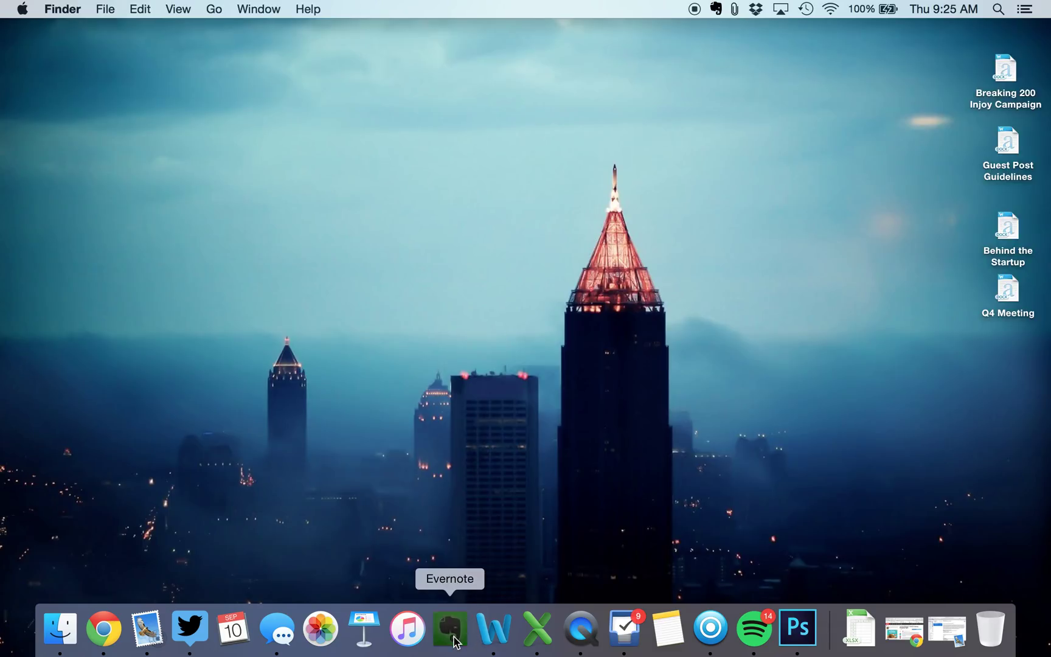
{"action": "left_click", "coordinate": [455, 641]}
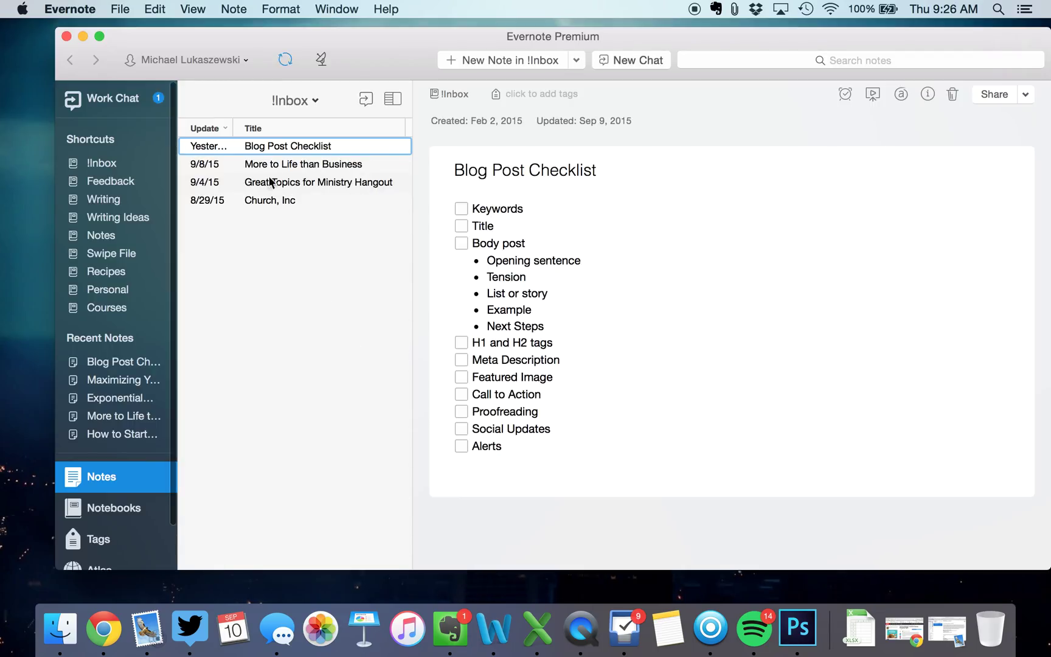
{"action": "left_click", "coordinate": [330, 145]}
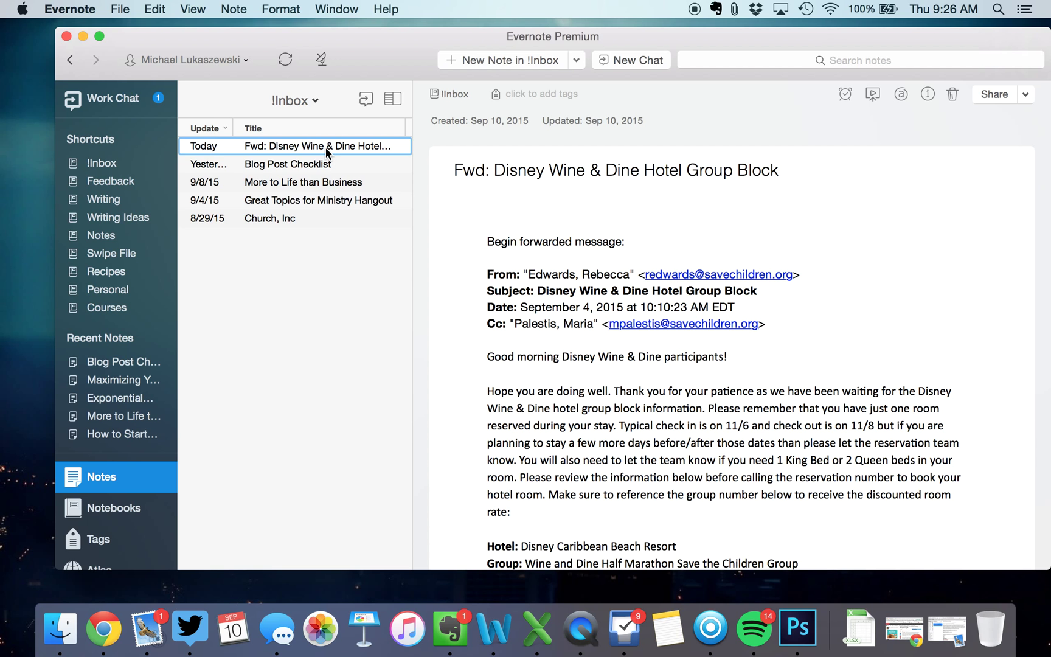
Drag the Disney note toward Swipe File, then show the Notebooks overview listing !Inbox with 5 notes
{"action": "left_click_drag", "start_coordinate": [327, 151], "coordinate": [138, 254]}
{"action": "left_click", "coordinate": [96, 510]}
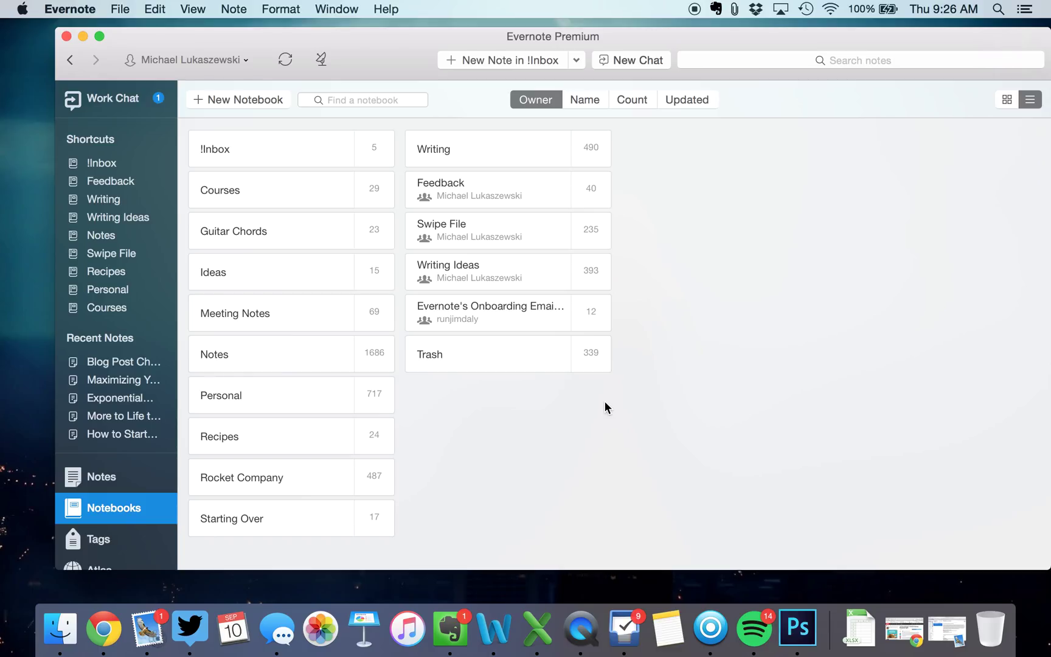
Shrink the Evernote window, revisit the !Inbox notes and search suggestions, then close Evernote
{"action": "left_click_drag", "start_coordinate": [1044, 565], "coordinate": [996, 555]}
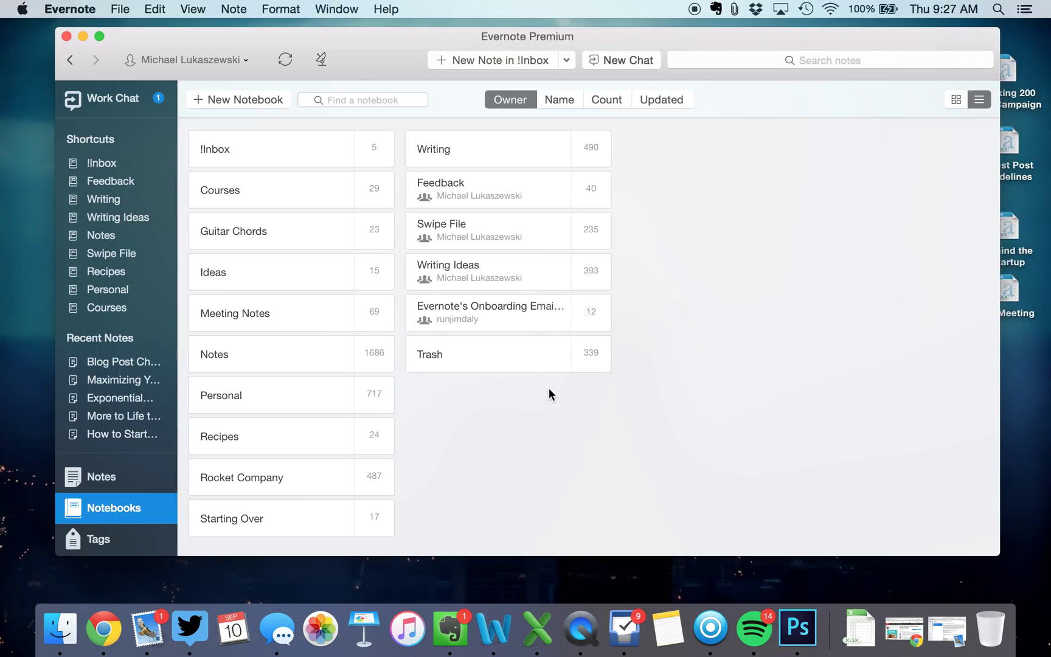
{"action": "left_click", "coordinate": [110, 163]}
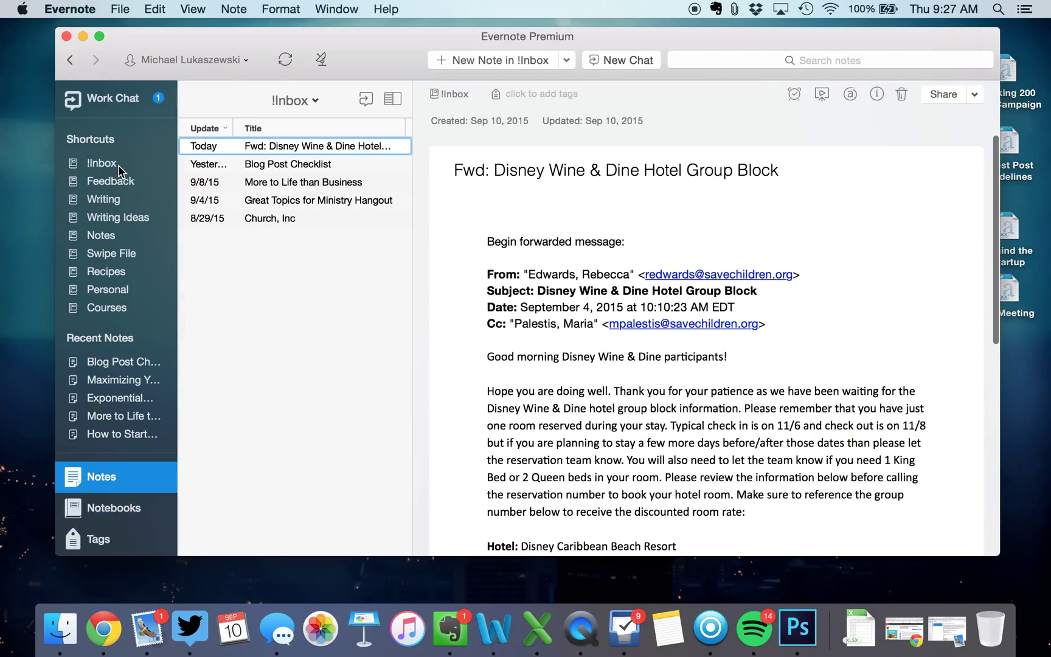
{"action": "left_click", "coordinate": [728, 62]}
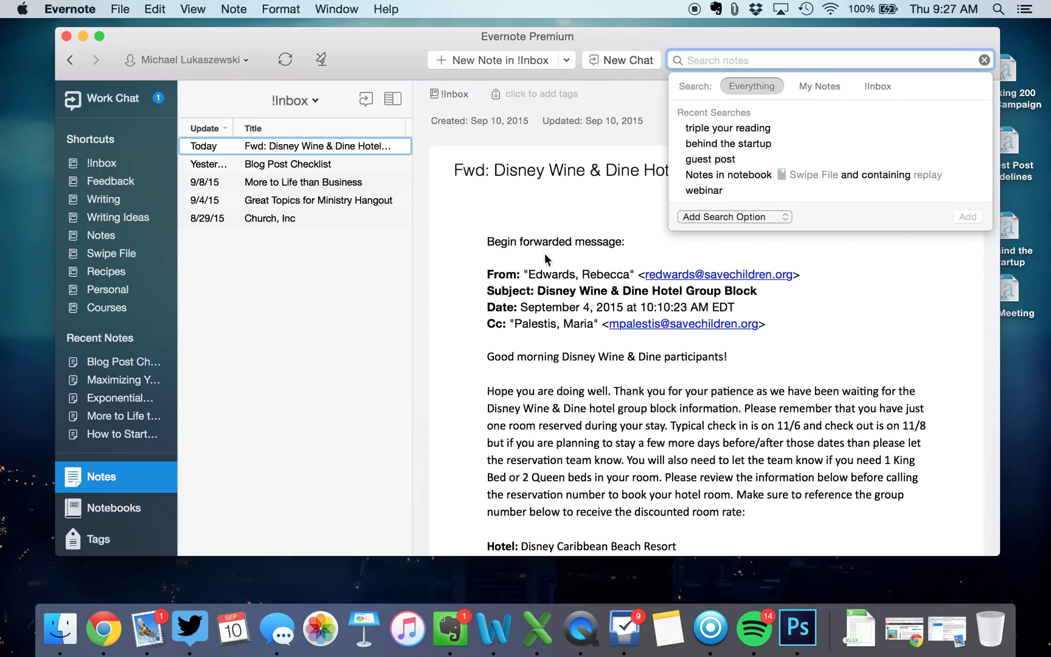
{"action": "left_click", "coordinate": [538, 273]}
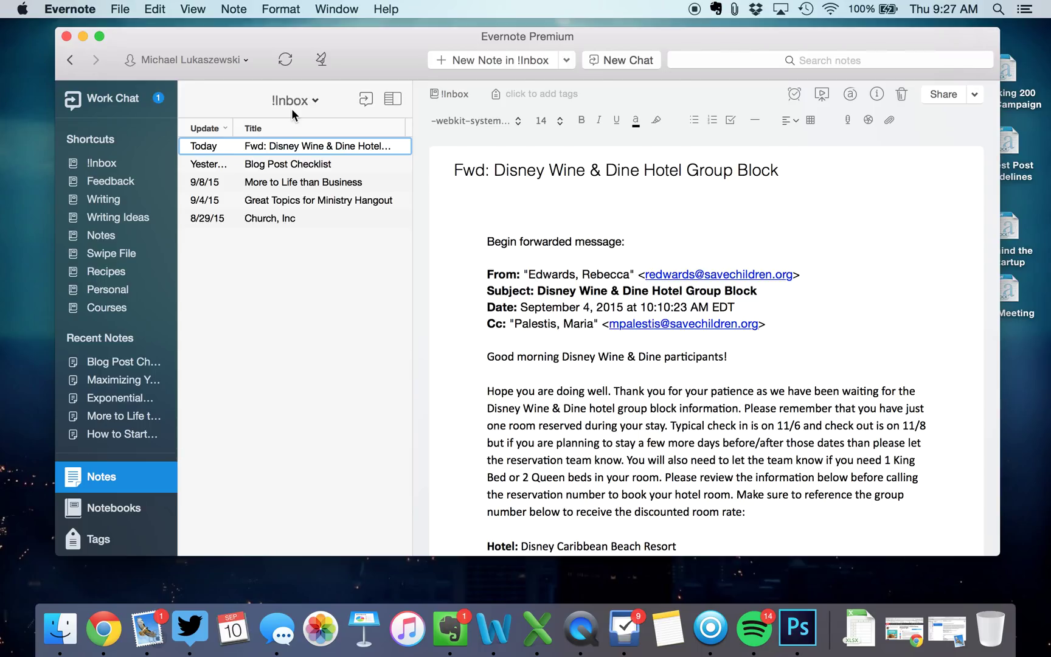
{"action": "left_click", "coordinate": [66, 36]}
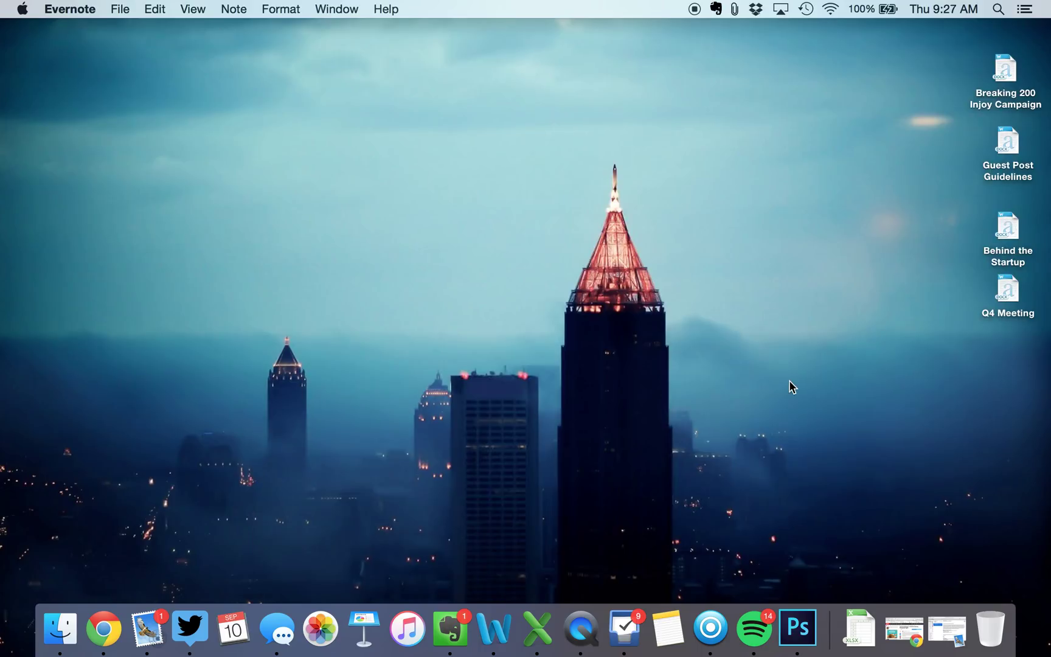